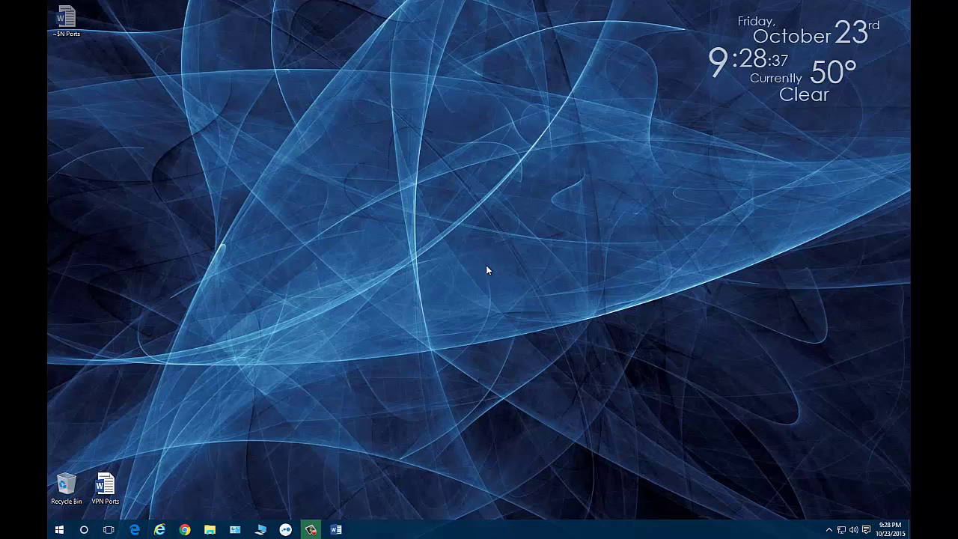
Step: Bring up the CONNECTOR remote control session and move its window to the middle of the desktop
left_click_drag(360, 172, 635, 275)
mouse_move(311, 530)
left_click(329, 468)
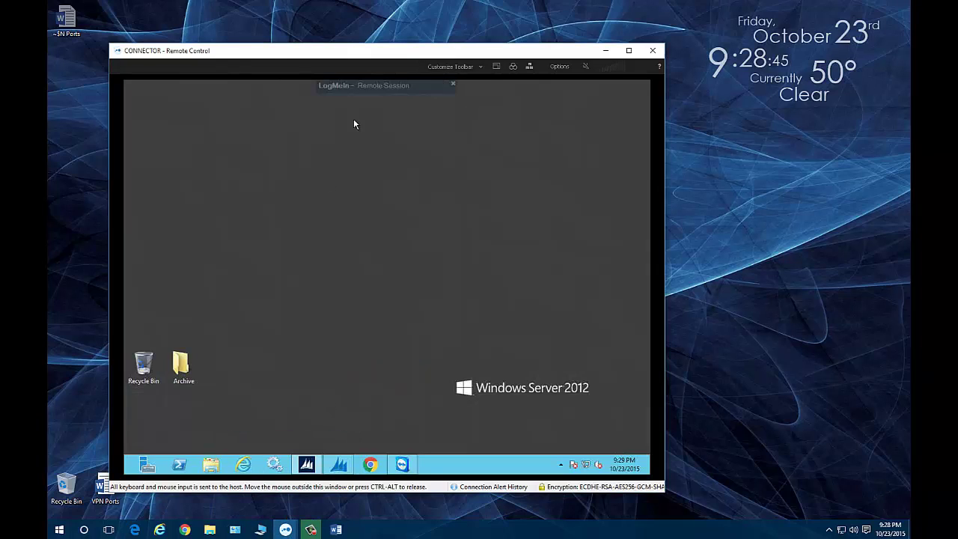
left_click_drag(395, 51, 467, 51)
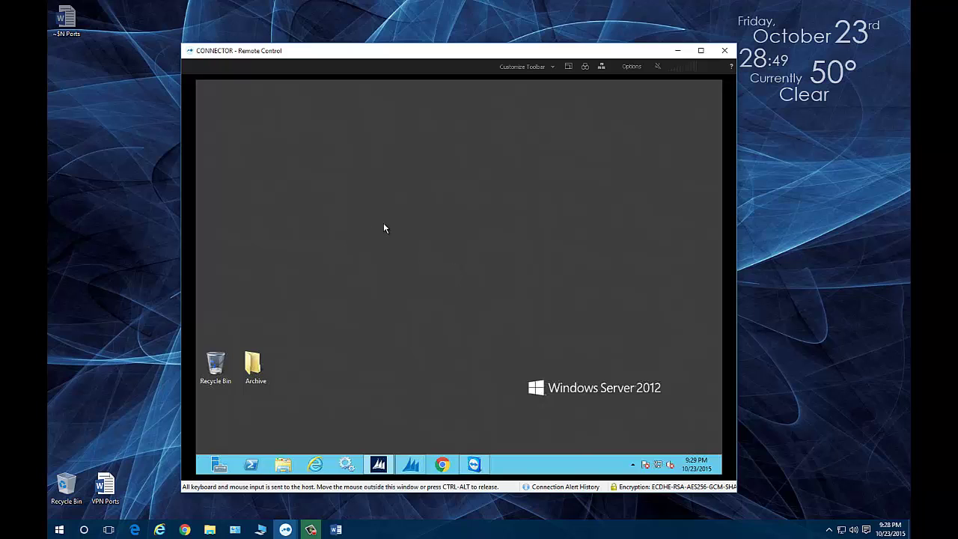
Step: Move the Recycle Bin and Archive icons on the remote desktop down to just above the taskbar
left_click_drag(383, 324, 485, 325)
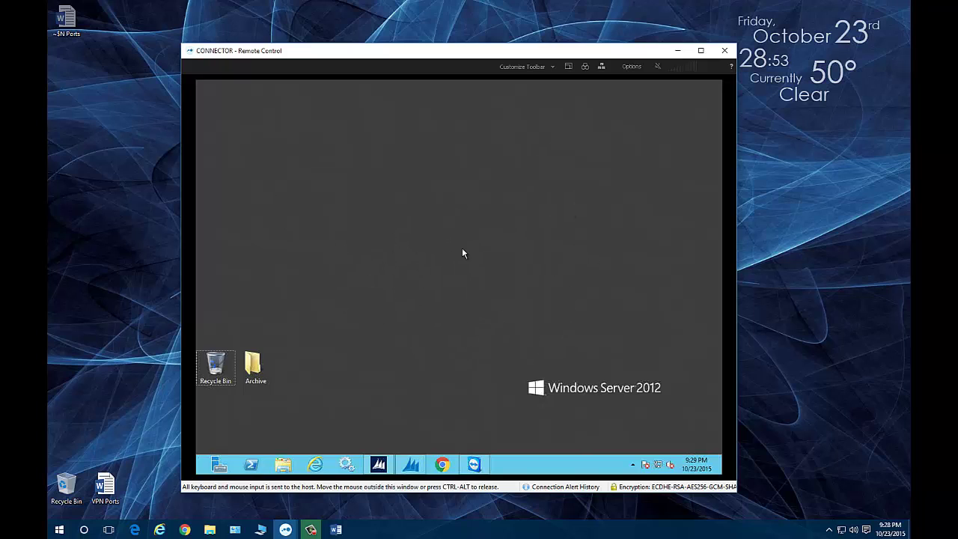
left_click(86, 302)
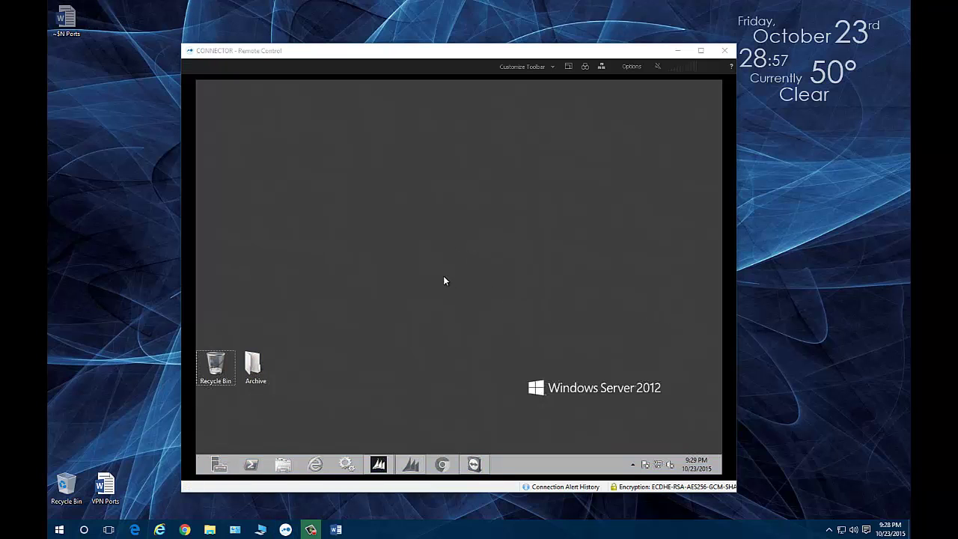
left_click(486, 293)
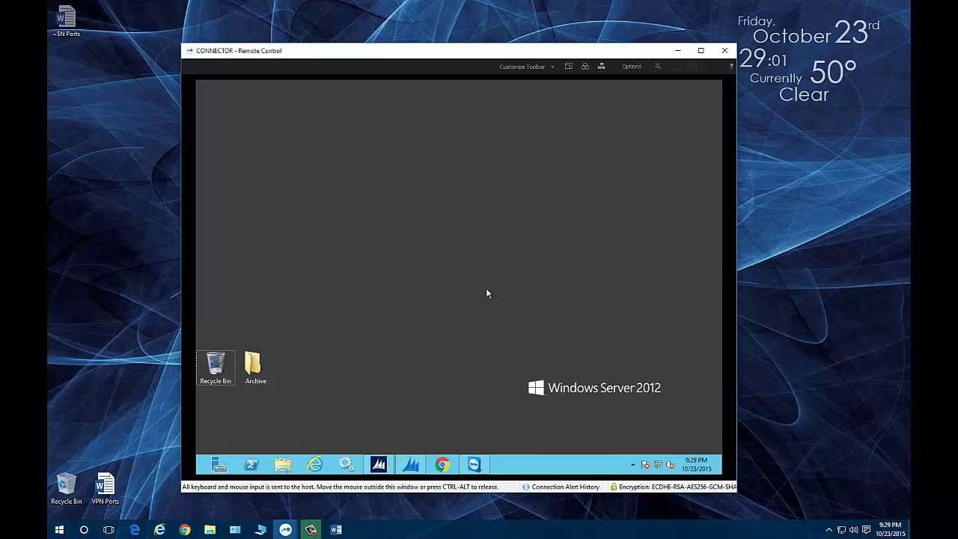
left_click_drag(288, 328, 216, 418)
left_click(397, 363)
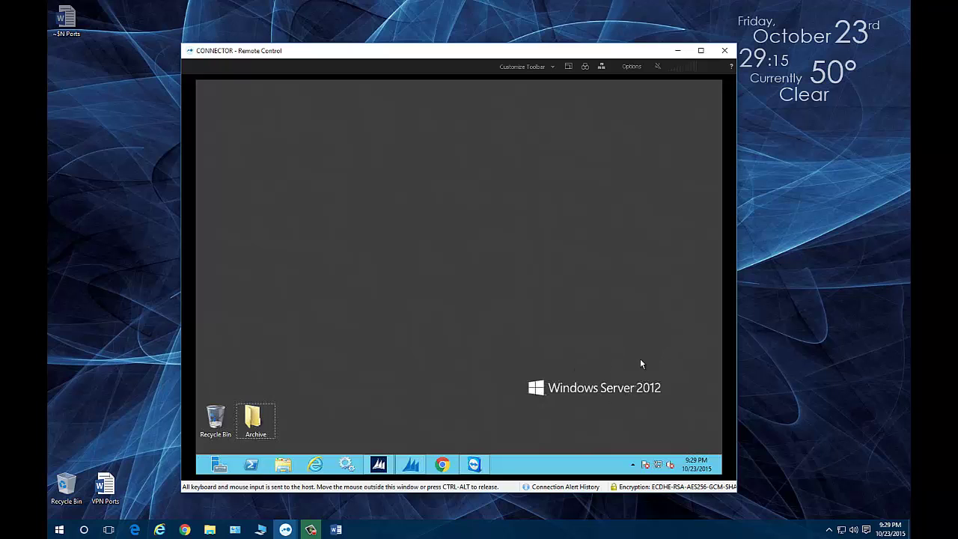
Step: Open the Network and Sharing Center on the remote server and display its adapter settings
right_click(661, 466)
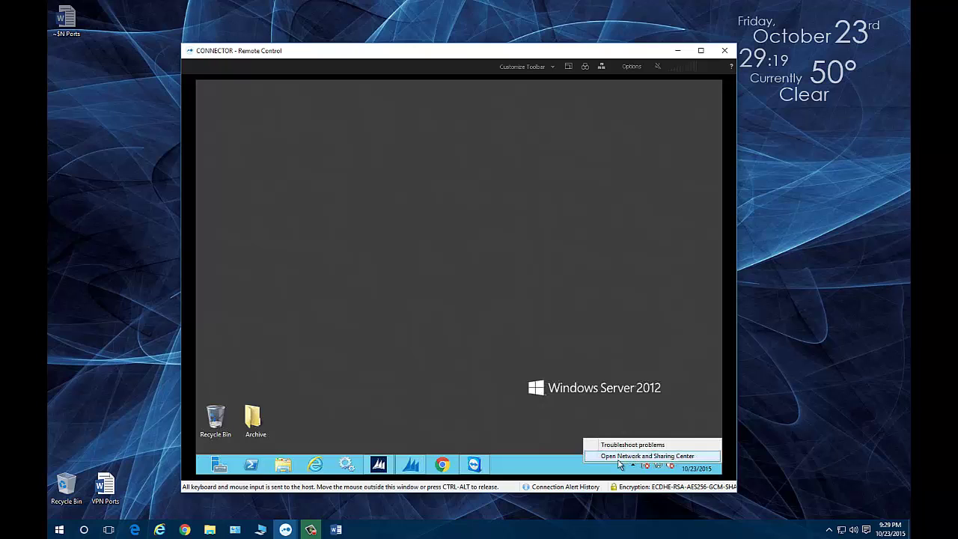
left_click(622, 458)
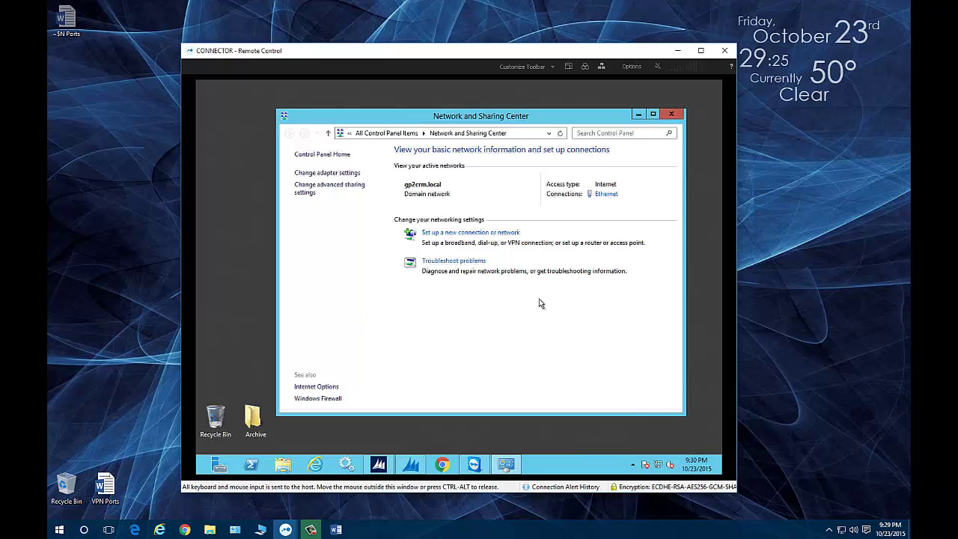
left_click(307, 173)
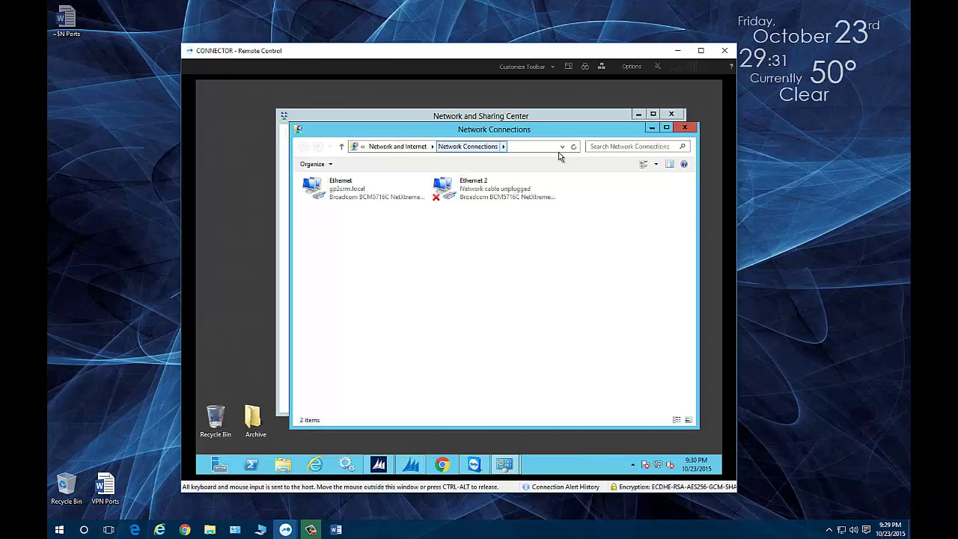
left_click(335, 194)
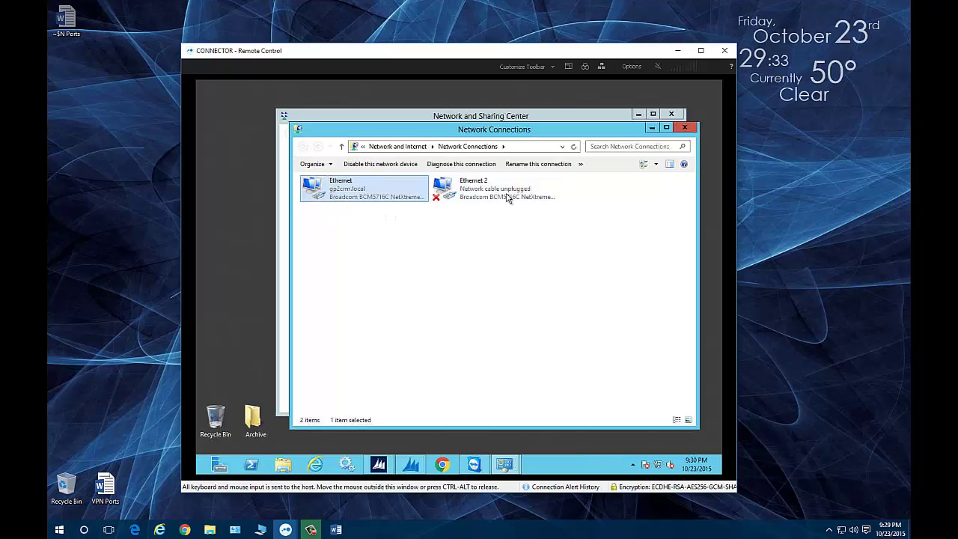
left_click(509, 197)
left_click(367, 199)
left_click(514, 189)
left_click(448, 262)
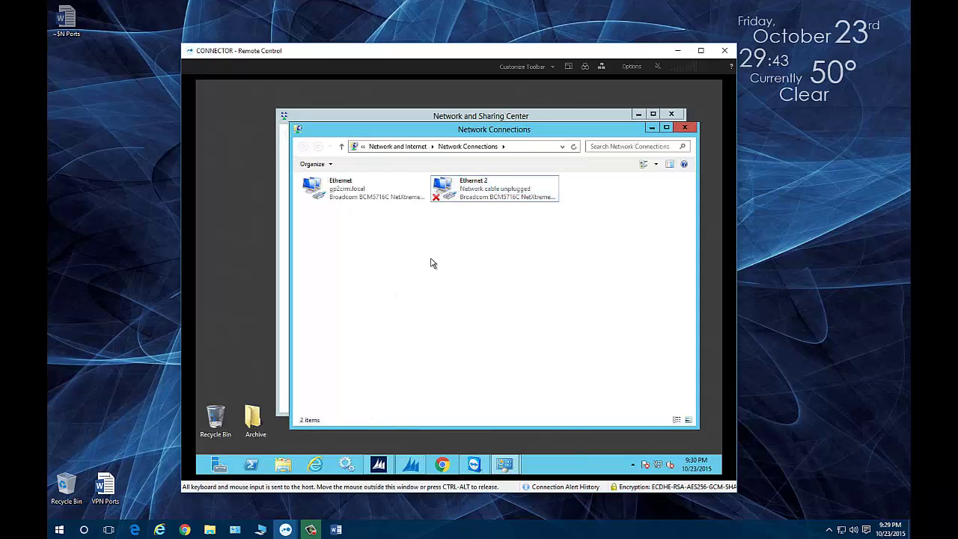
Step: Start creating a new incoming connection from the Network Connections window
key("alt")
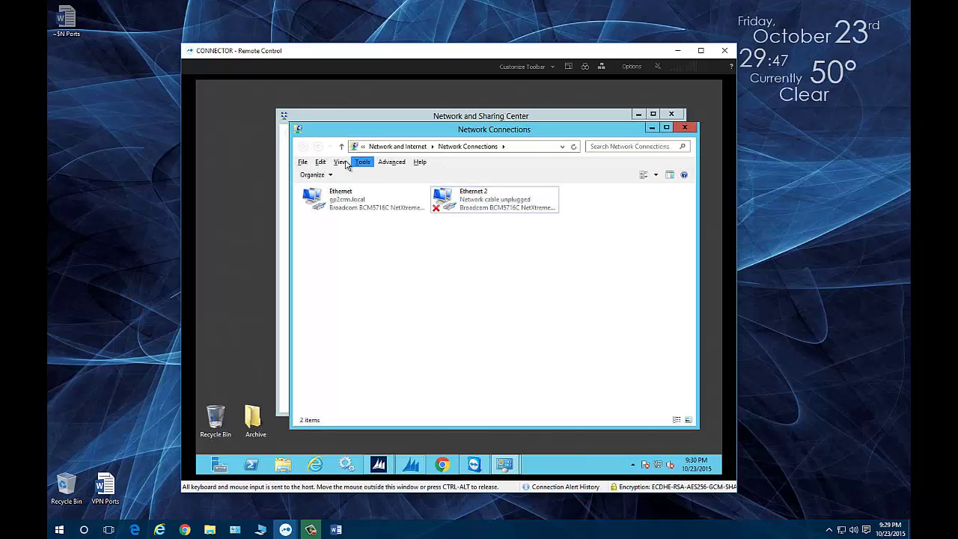
left_click(303, 163)
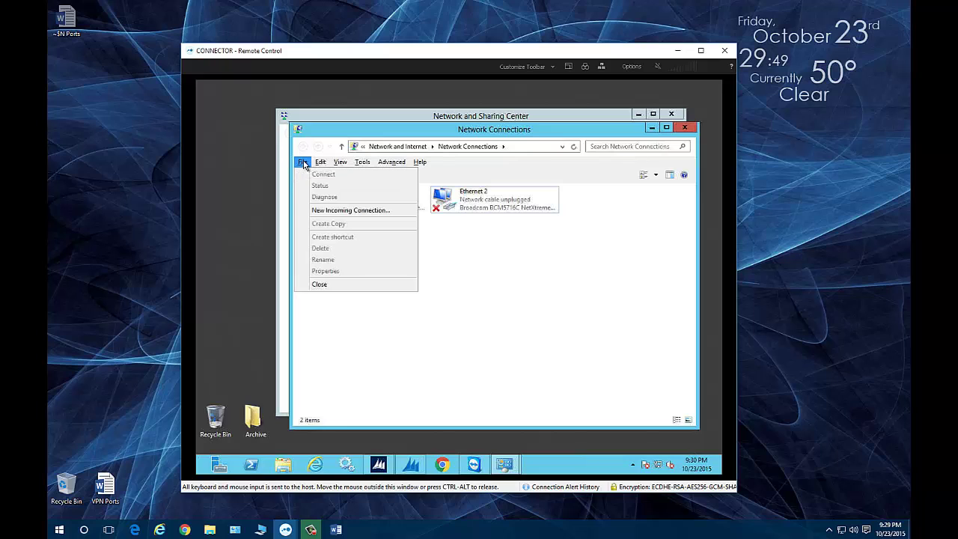
left_click(371, 213)
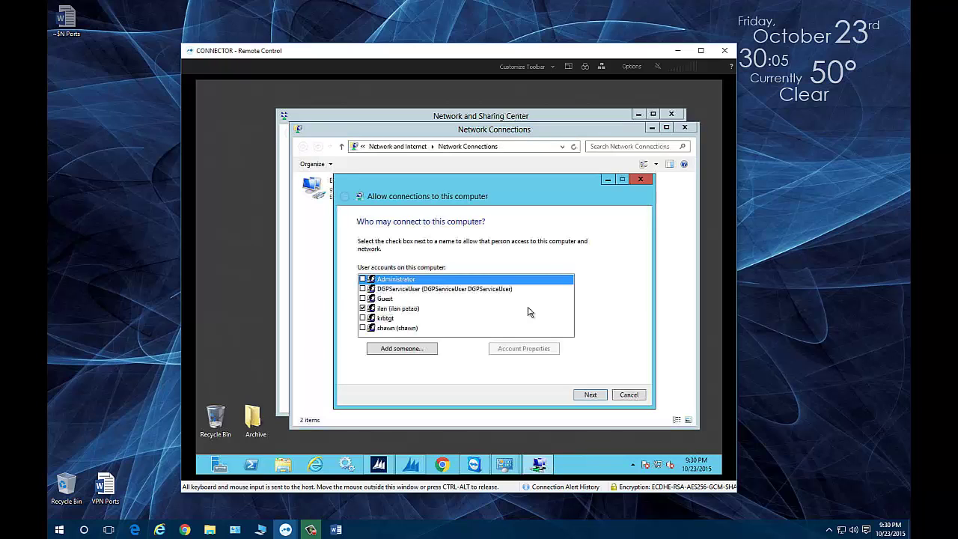
Step: Review the ticked user's account properties, including the full name and password fields, and accept them as they are
left_click(415, 309)
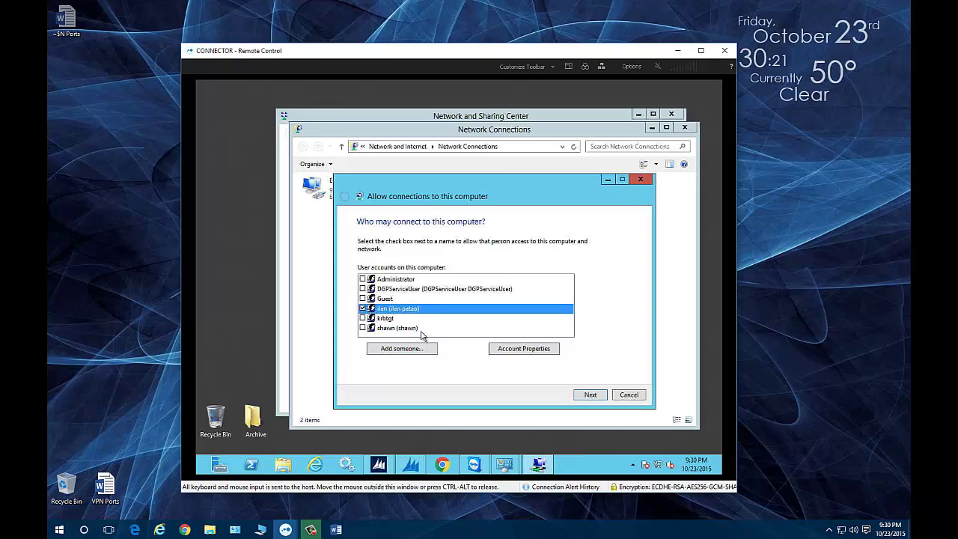
left_click(527, 350)
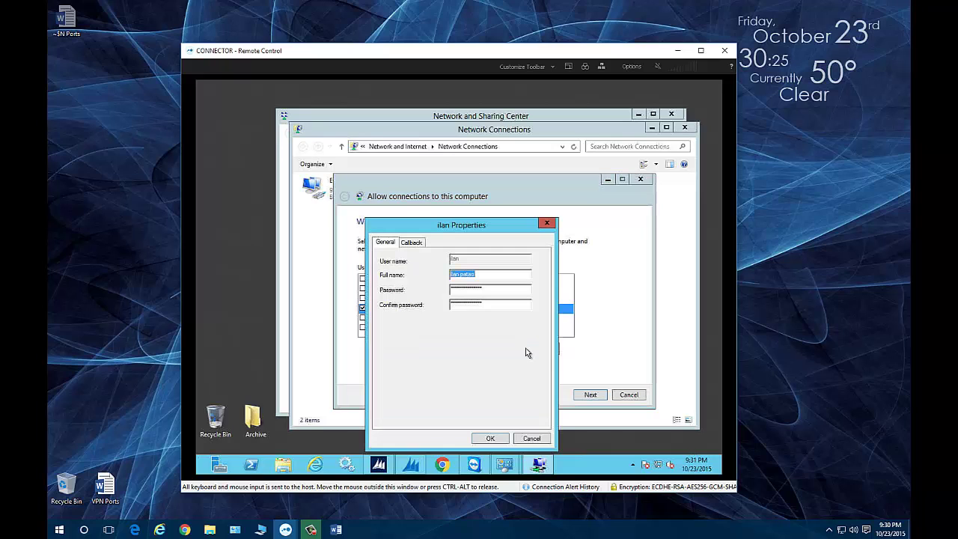
left_click(488, 288)
key("ctrl+a")
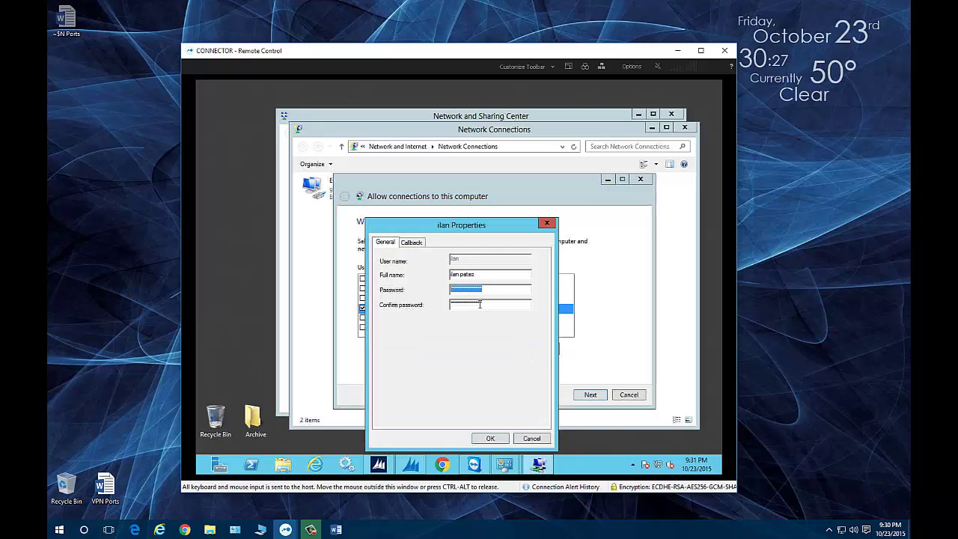
key("Tab")
left_click_drag(490, 275, 390, 281)
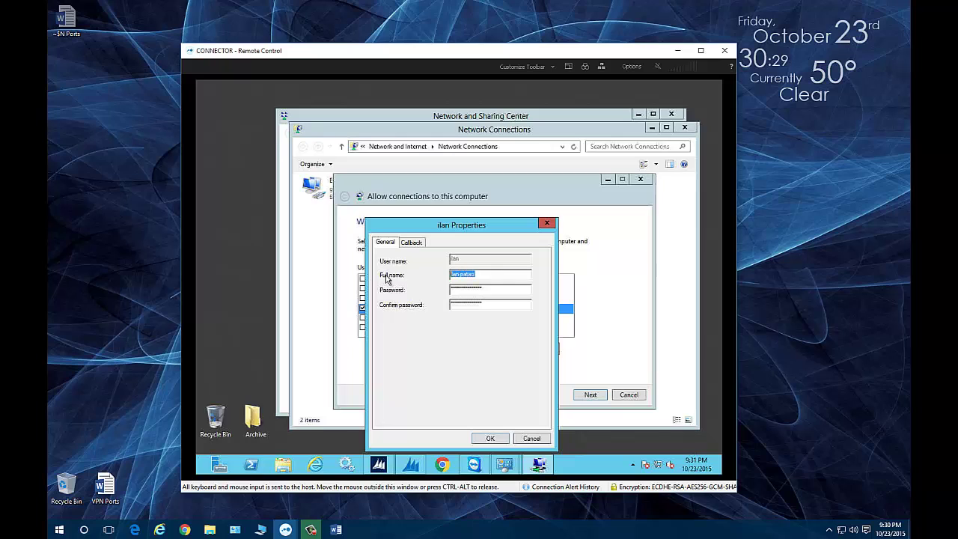
left_click(491, 439)
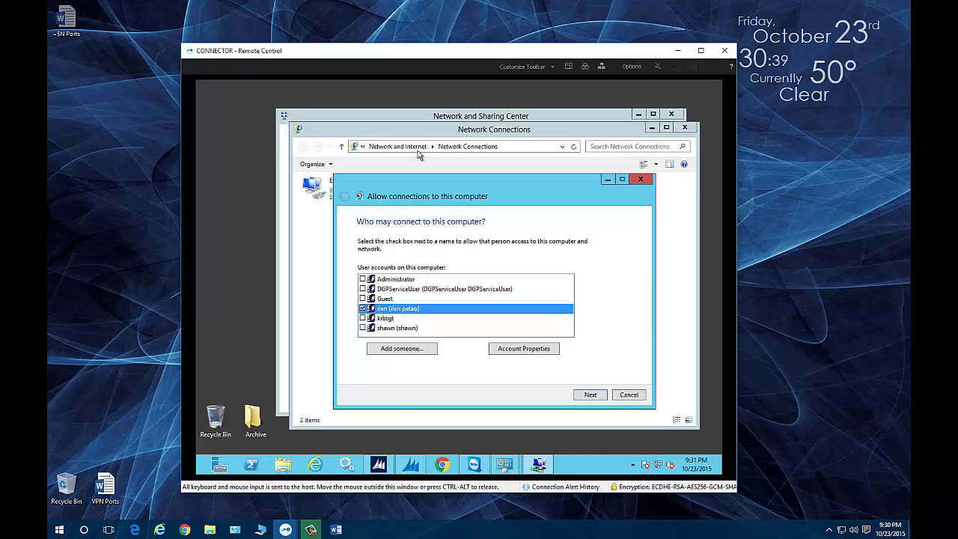
Step: Allow the ticked user to connect through the Internet with the preselected networking software, grant access, and finish the wizard
left_click(591, 394)
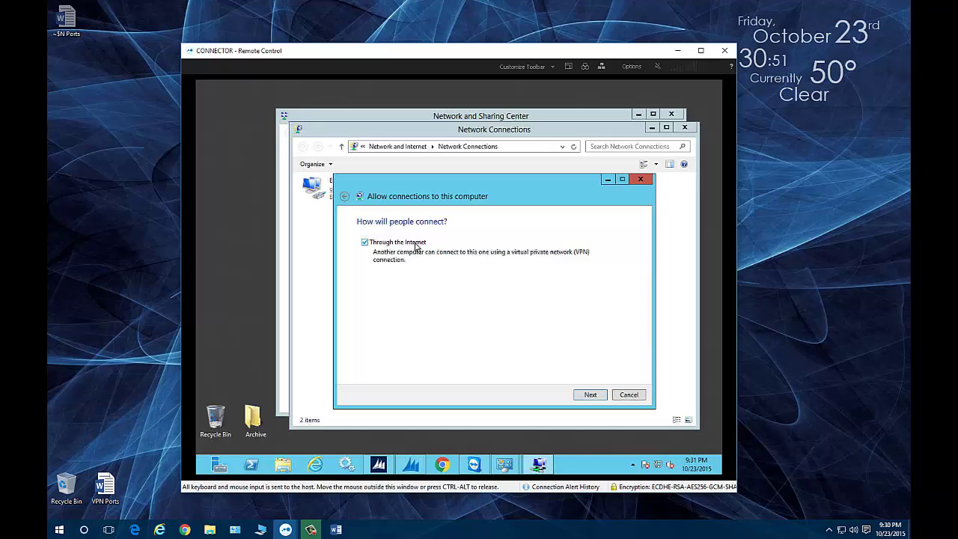
left_click(590, 396)
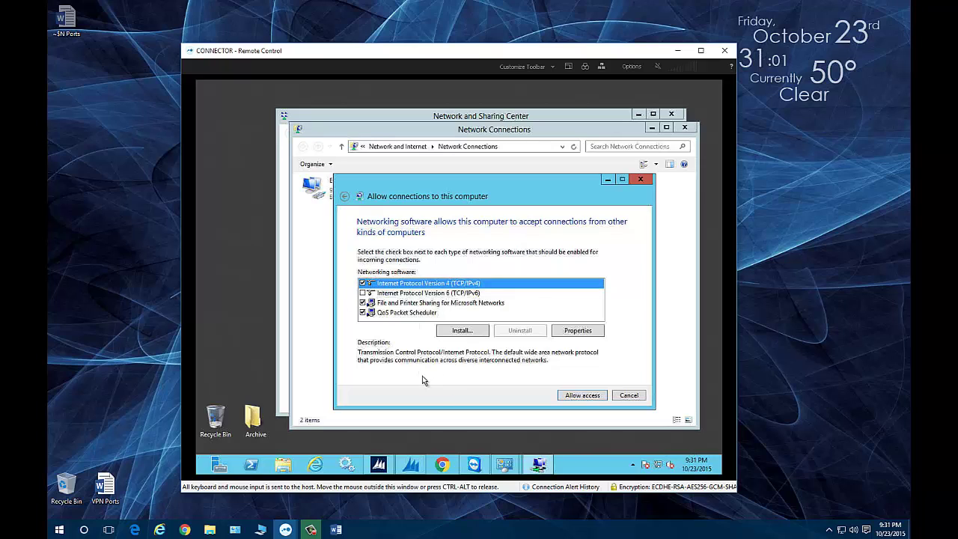
left_click(579, 397)
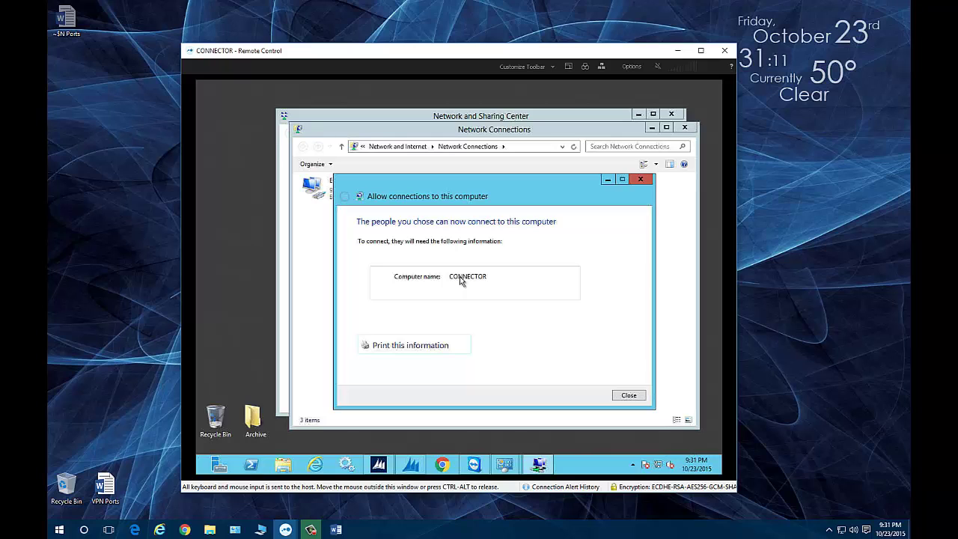
left_click(629, 396)
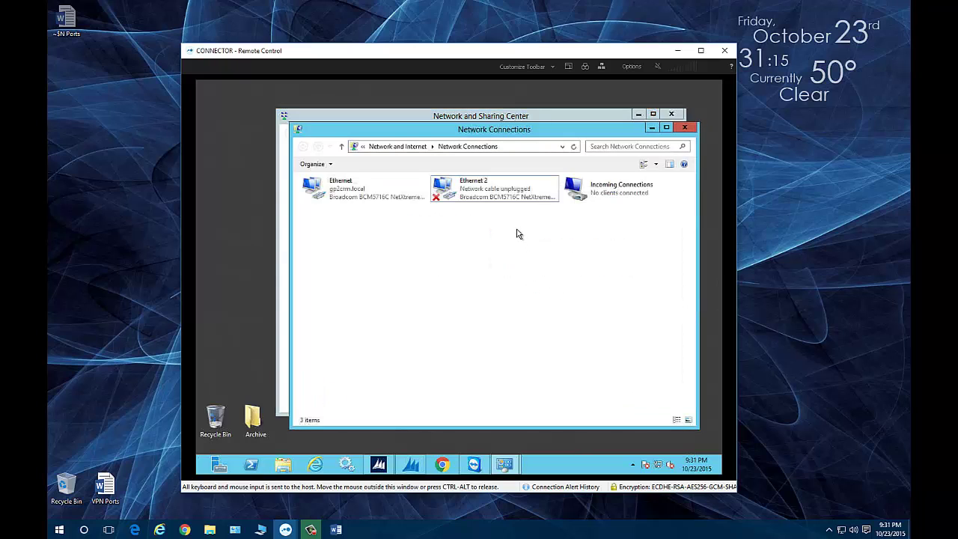
Step: In the Incoming Connections IPv4 properties, specify the address range 192.168.1.240 to 192.168.1.245 for callers and save the settings
left_click(615, 189)
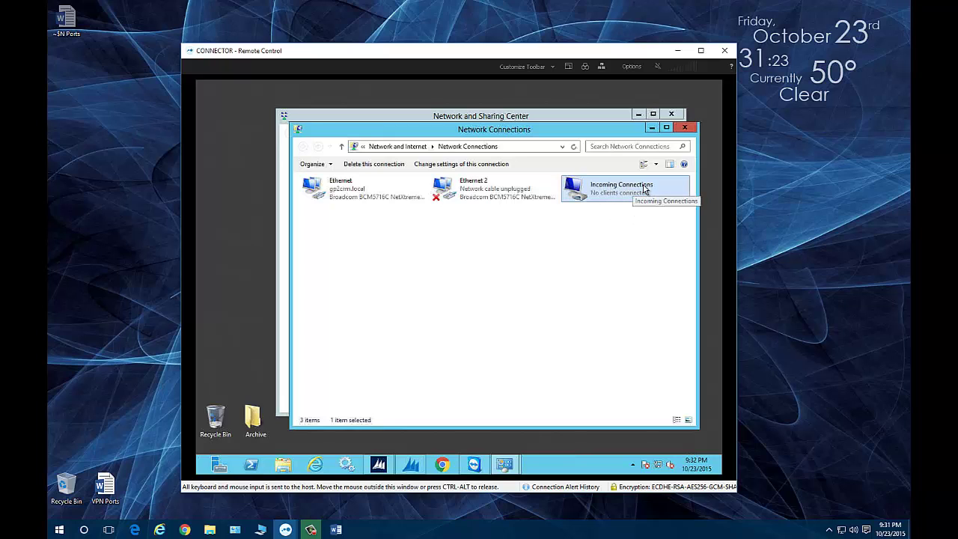
right_click(644, 189)
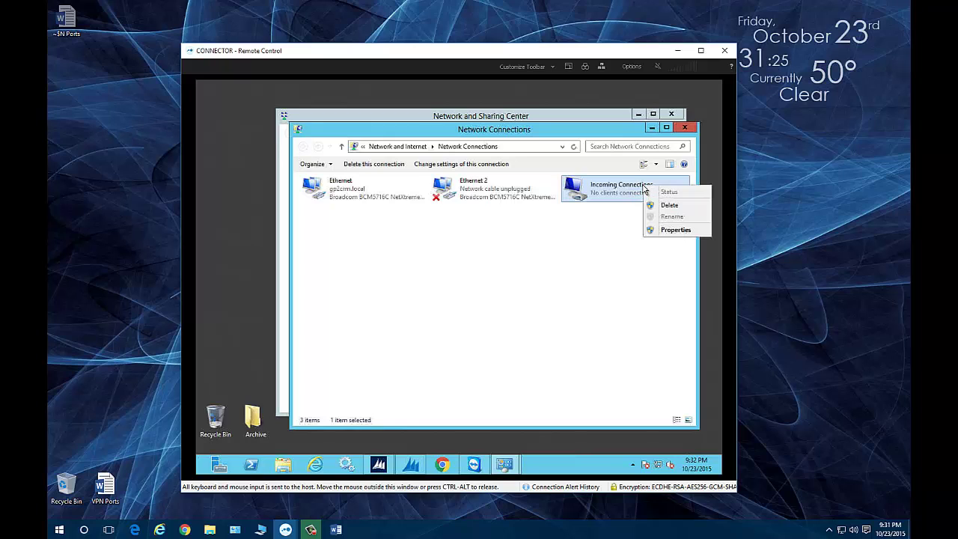
left_click(671, 230)
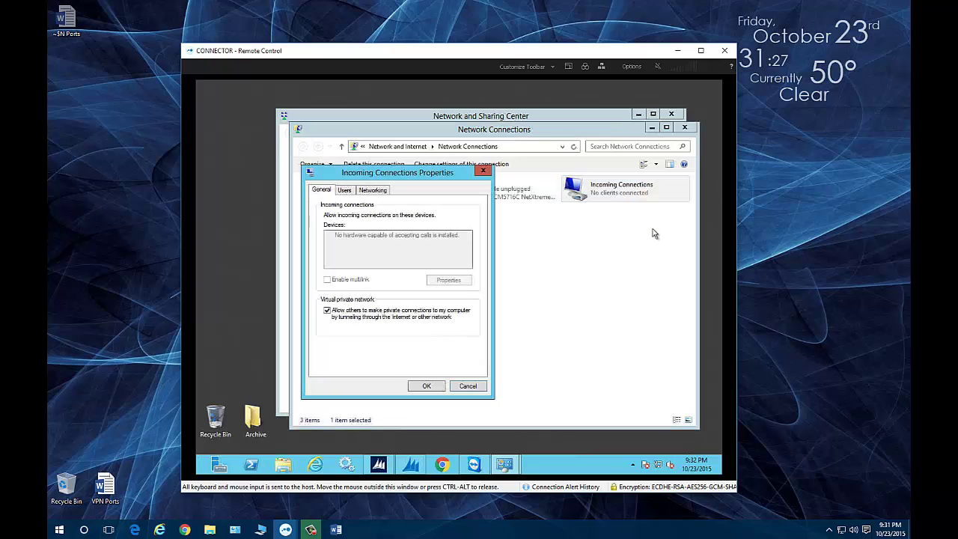
left_click(373, 190)
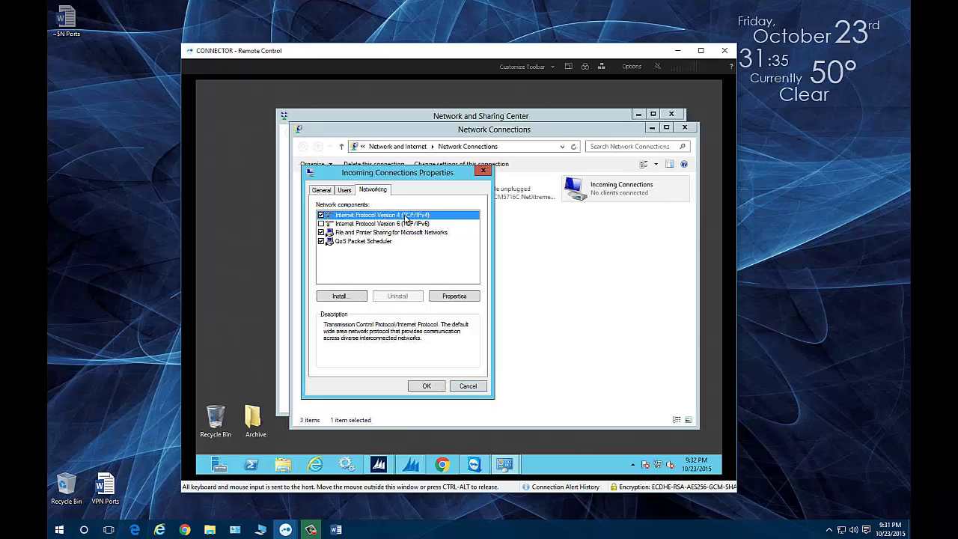
double_click(405, 218)
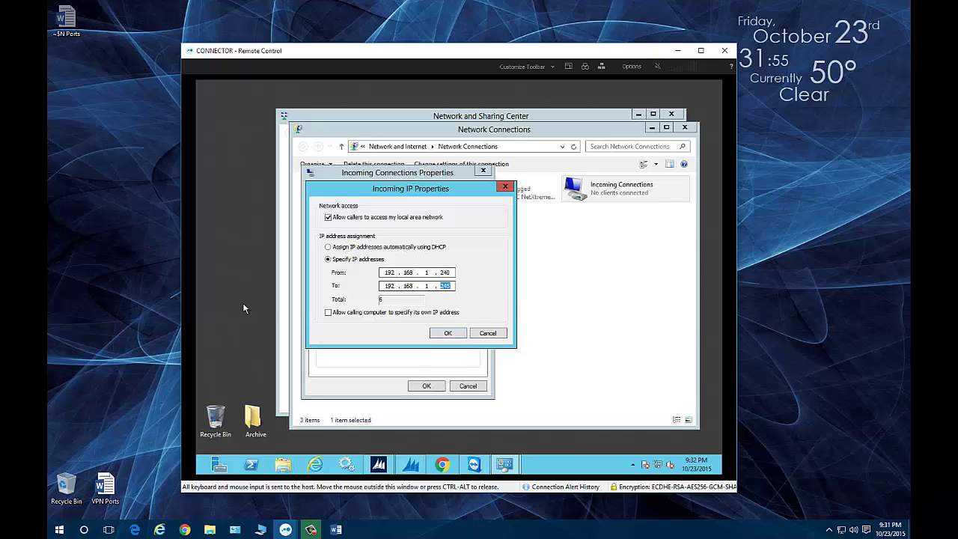
double_click(445, 273)
left_click(448, 333)
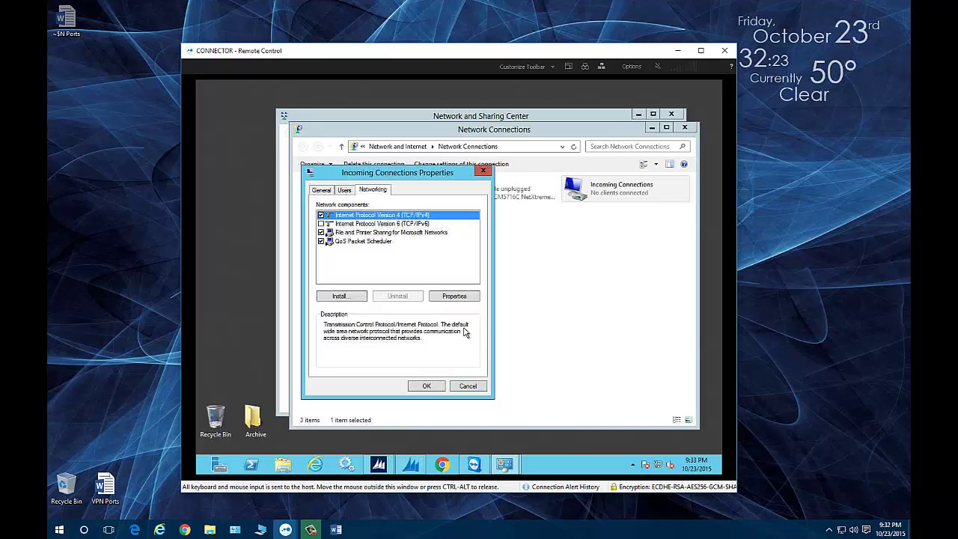
left_click(426, 386)
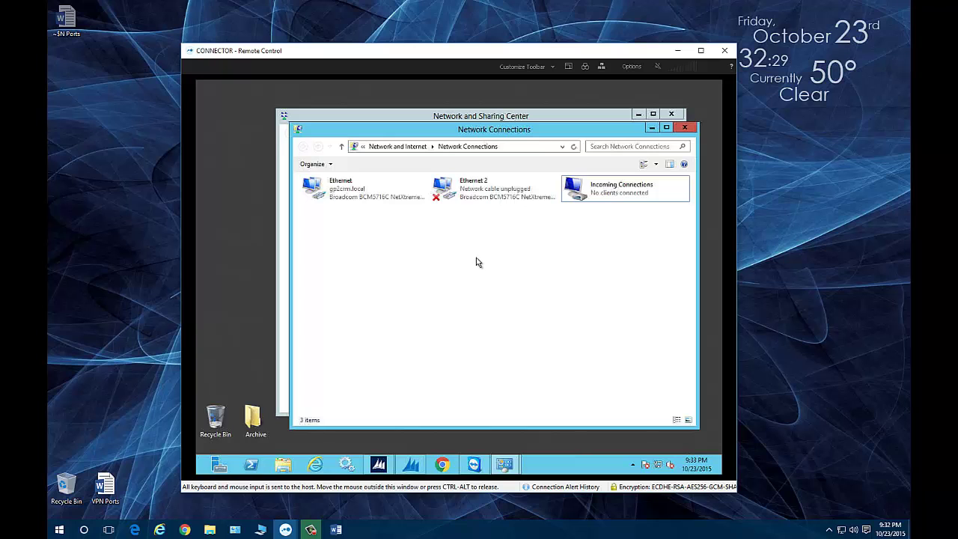
Step: Switch to the VPN Ports document in Word, highlight the PPTP port section, and reposition the window over the remote session
left_click(337, 531)
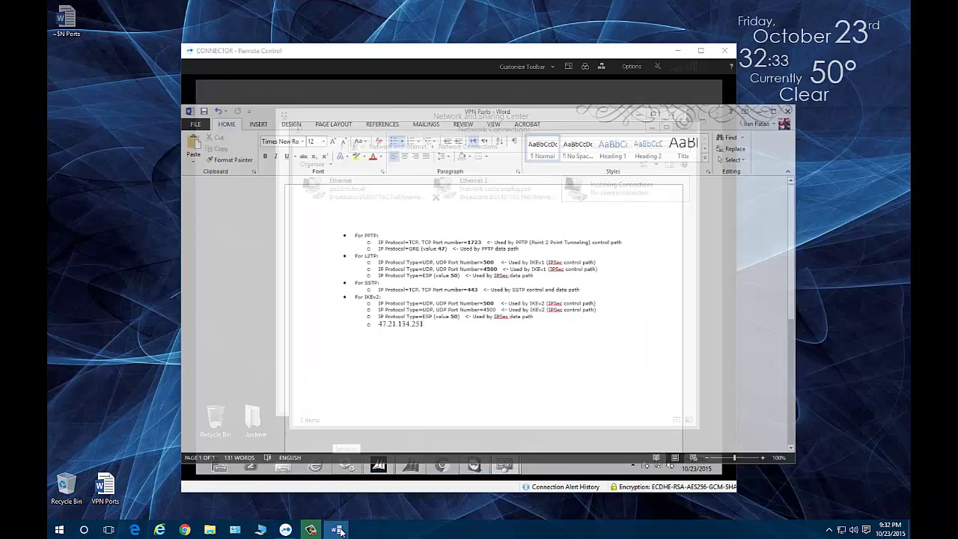
left_click(337, 530)
left_click(337, 530)
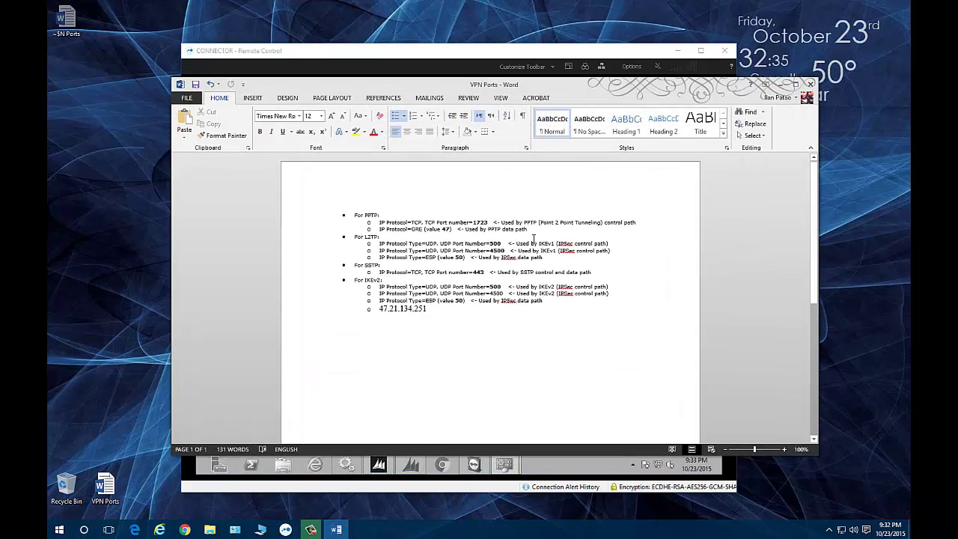
left_click_drag(527, 230, 358, 218)
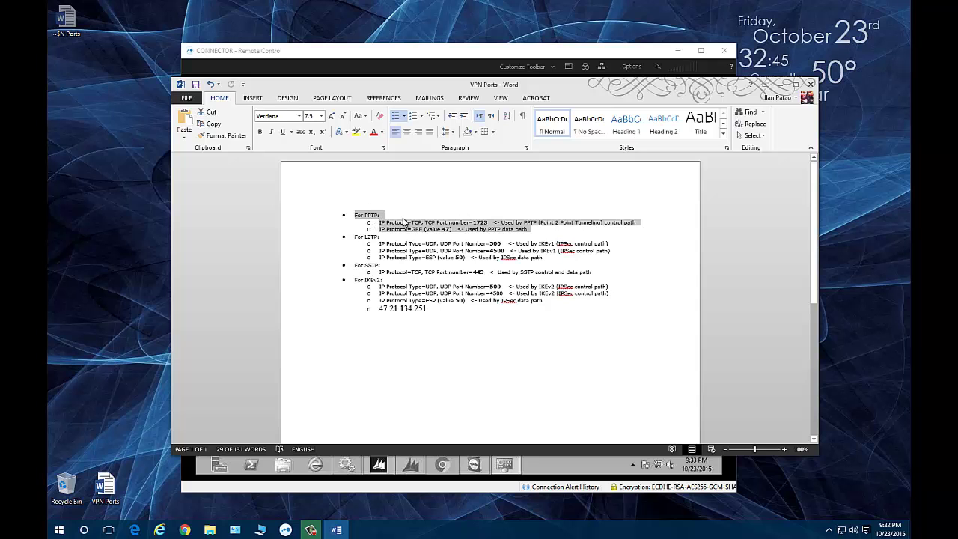
left_click_drag(509, 87, 340, 356)
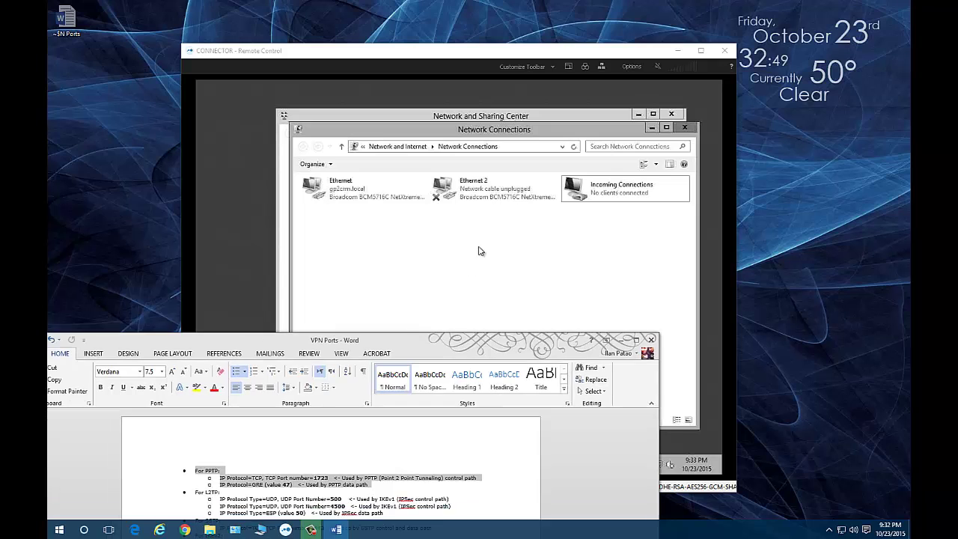
left_click_drag(521, 183, 501, 242)
left_click_drag(169, 342, 273, 170)
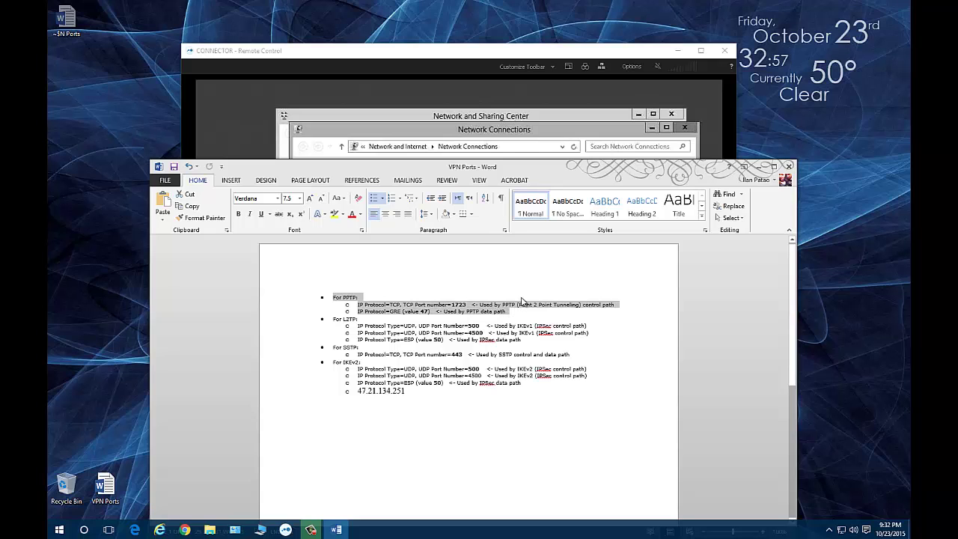
Step: Return to the remote server session, run cmd to open a command prompt, and list its network addresses with ipconfig
left_click_drag(513, 172, 450, 322)
left_click(439, 284)
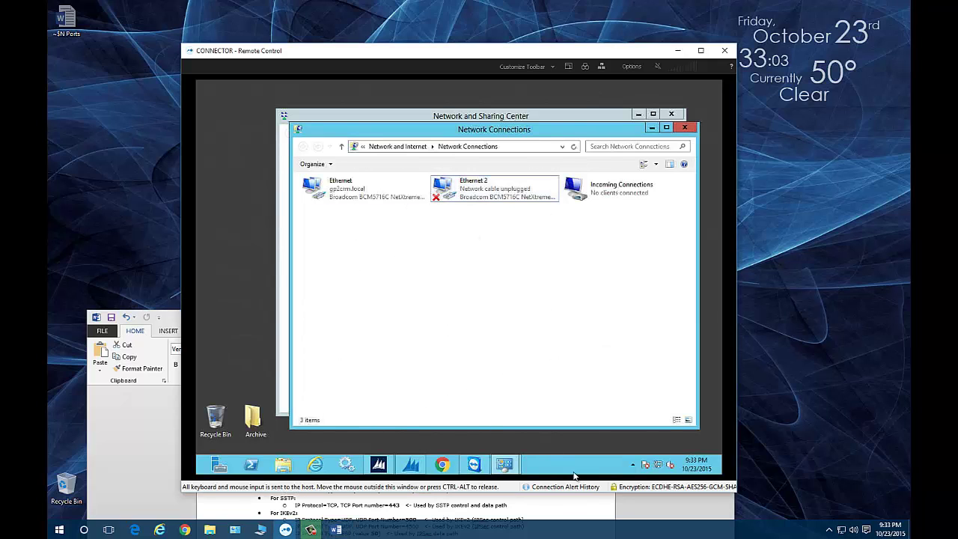
left_click(704, 94)
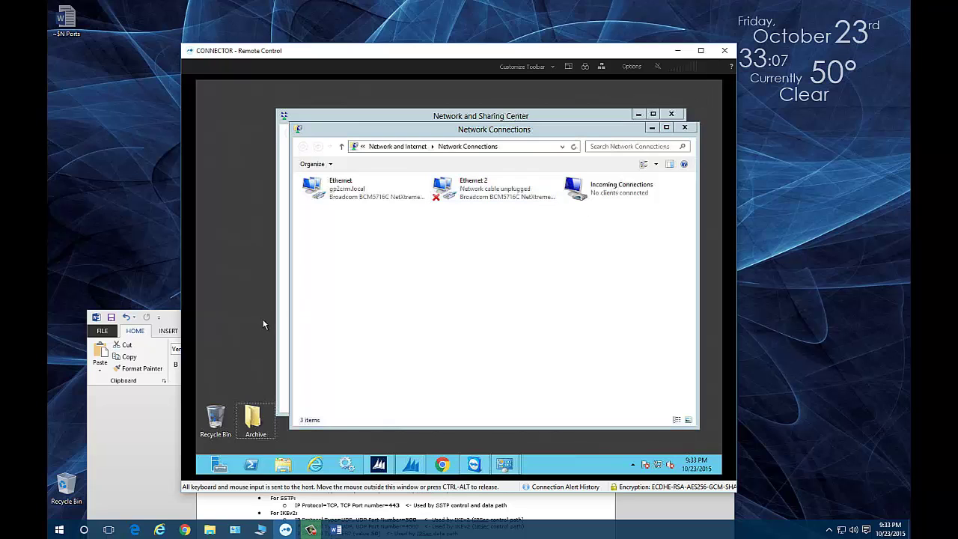
key("super+x")
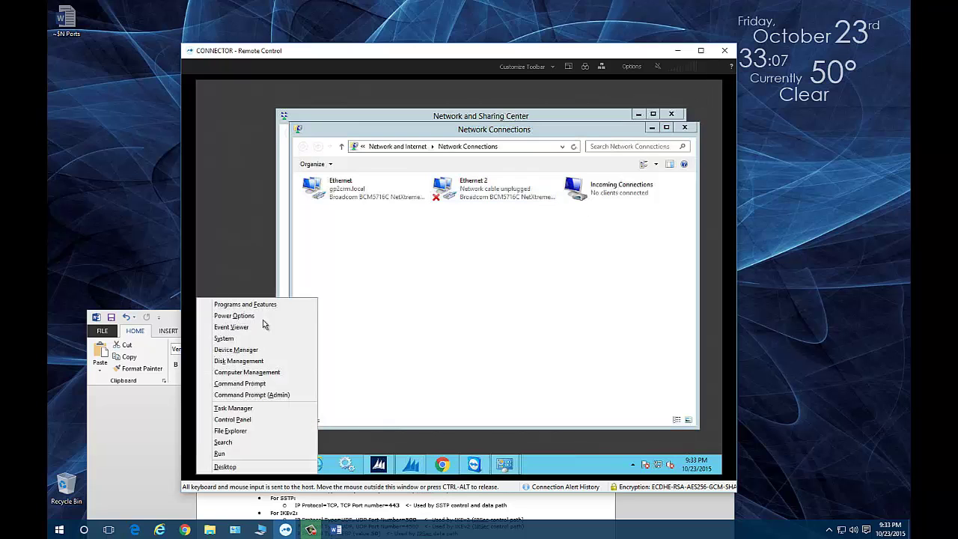
left_click(232, 454)
type("cmd")
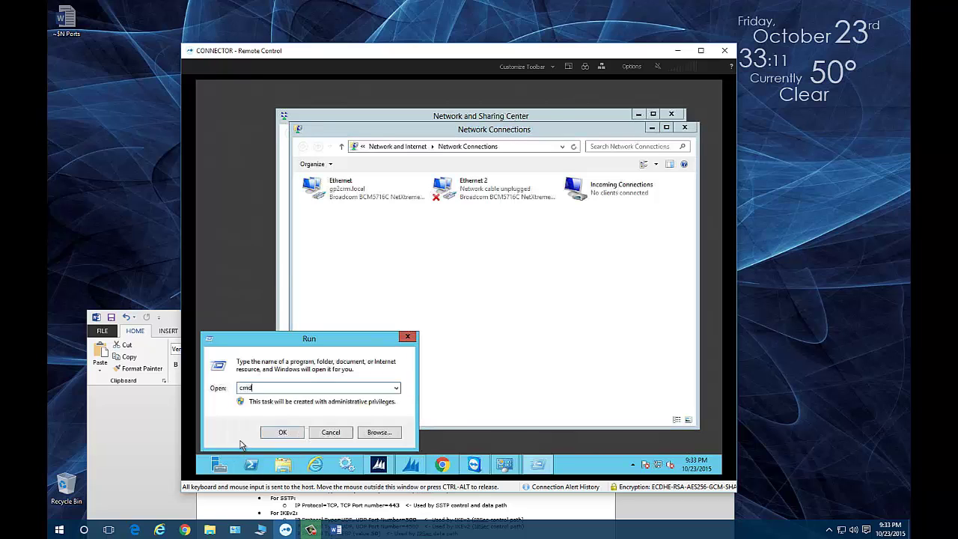
key("Return")
type("ipconfig")
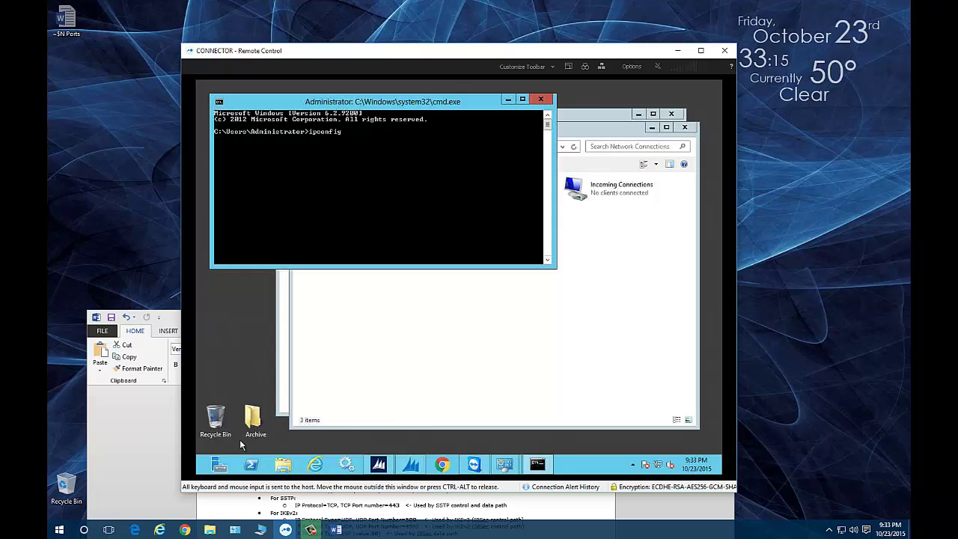
key("Return")
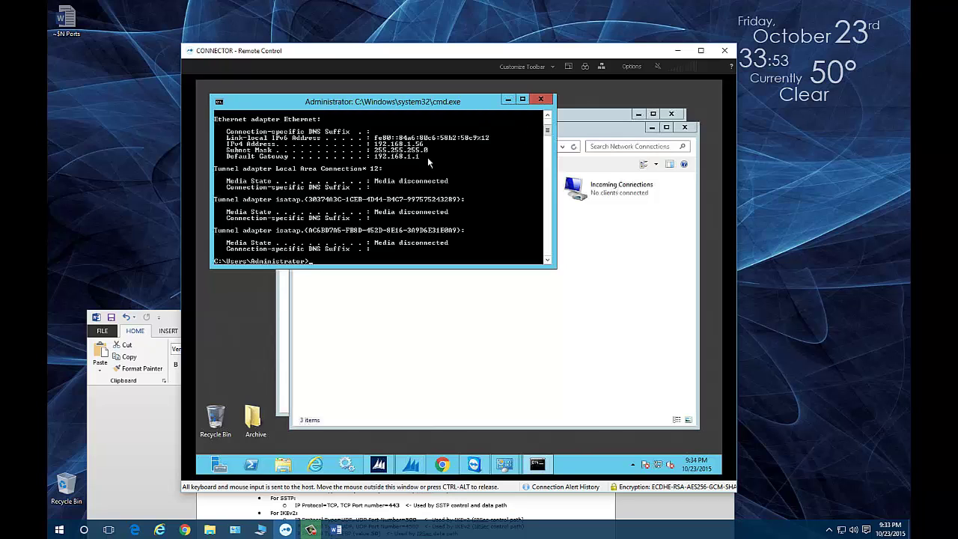
Step: Close the server's command prompt, then reposition the VPN Ports document in Word and highlight the PPTP TCP port number 1723
left_click(541, 99)
left_click(169, 318)
left_click_drag(376, 322, 388, 236)
left_click(393, 369)
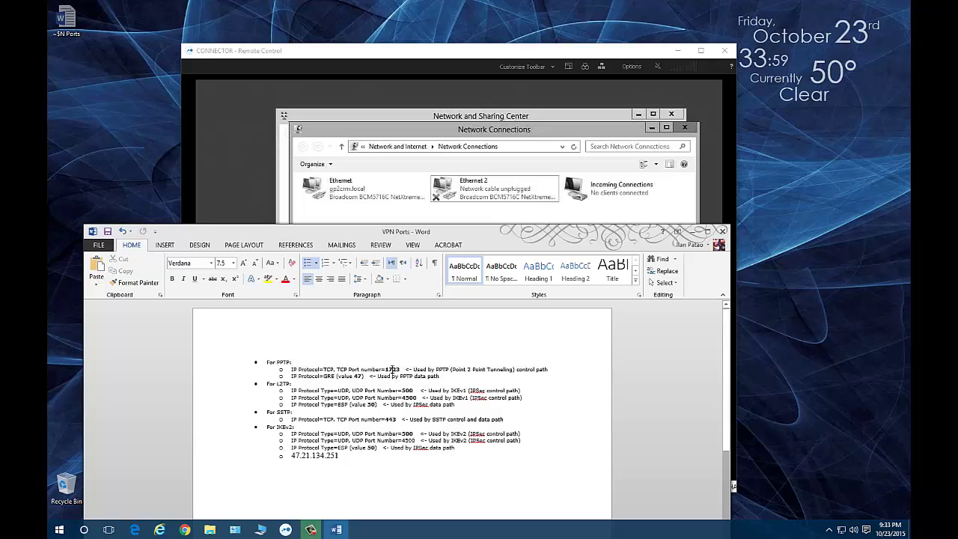
double_click(392, 370)
left_click(465, 214)
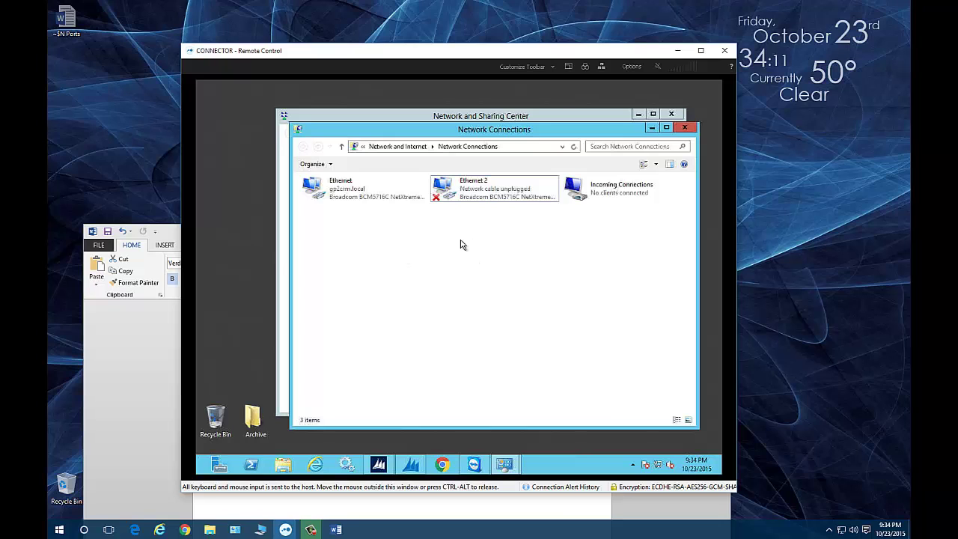
Step: Go back to the VPN Ports document and highlight the PPTP port 1723 and the GRE protocol value 47
left_click(171, 390)
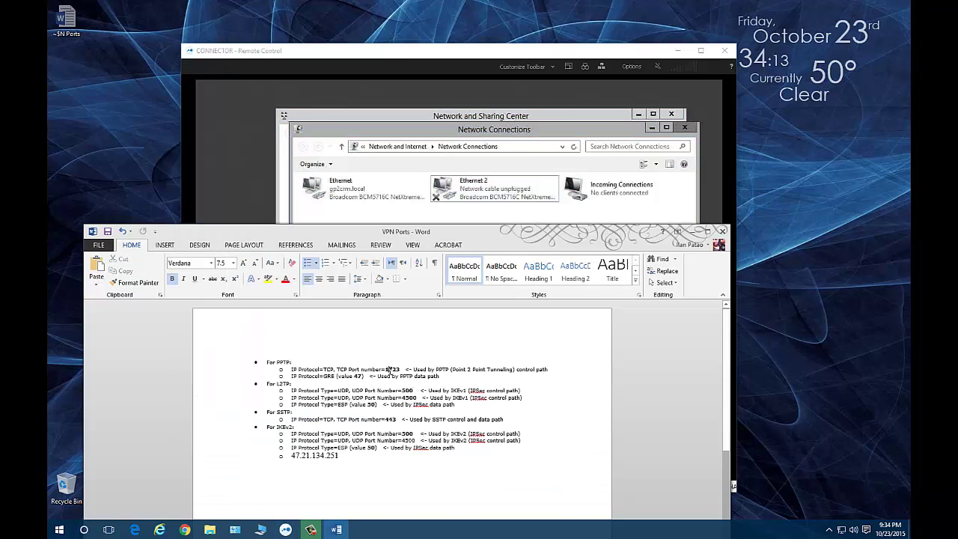
left_click(388, 383)
double_click(391, 368)
left_click_drag(365, 376, 354, 376)
key("ctrl+b")
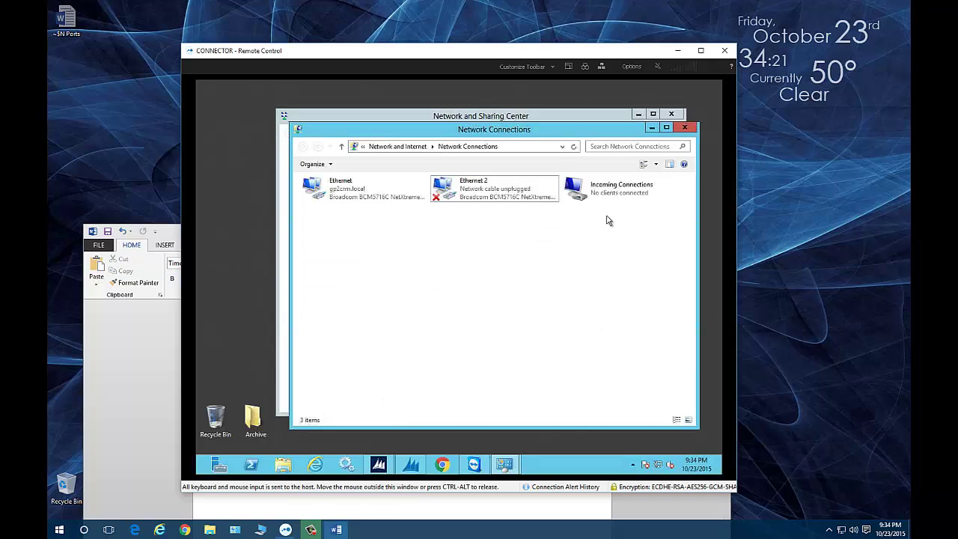
Step: Compare the server's Incoming Connections entry with the PPTP ports in the document, reposition the remote session window, and minimize the document
left_click(605, 218)
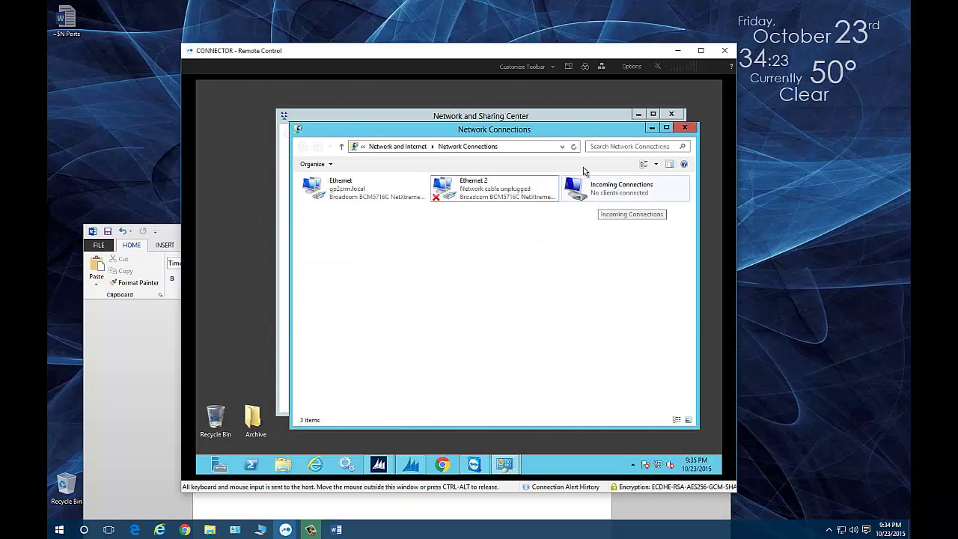
left_click_drag(459, 53, 502, 33)
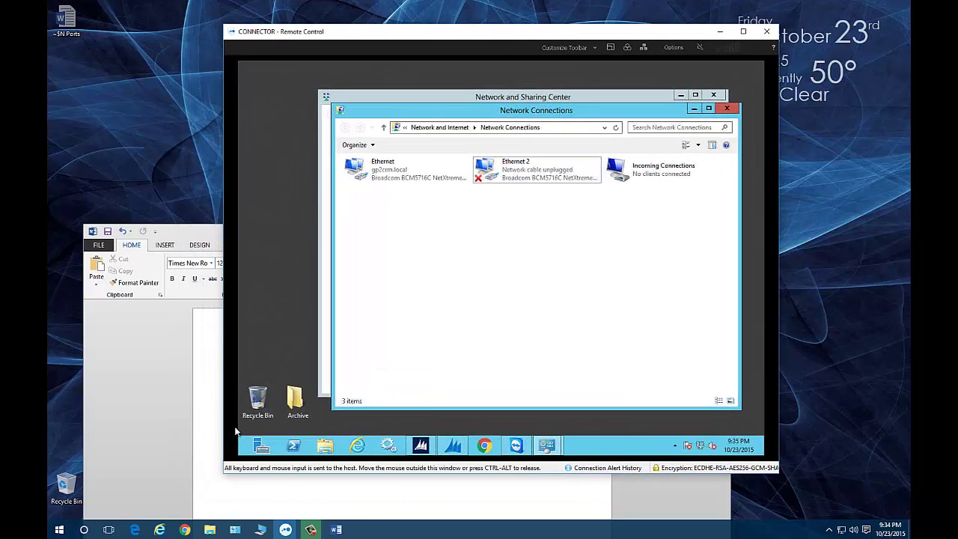
left_click(188, 437)
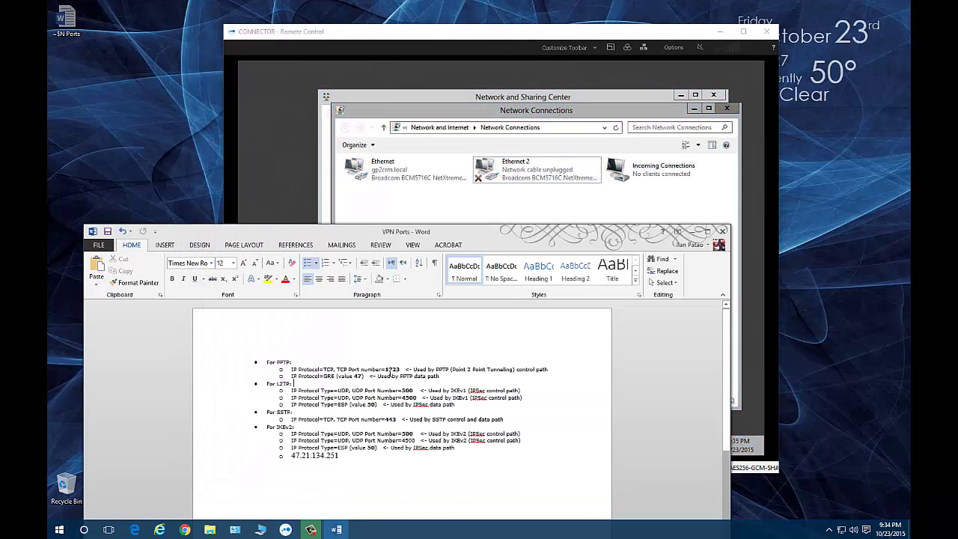
left_click(567, 217)
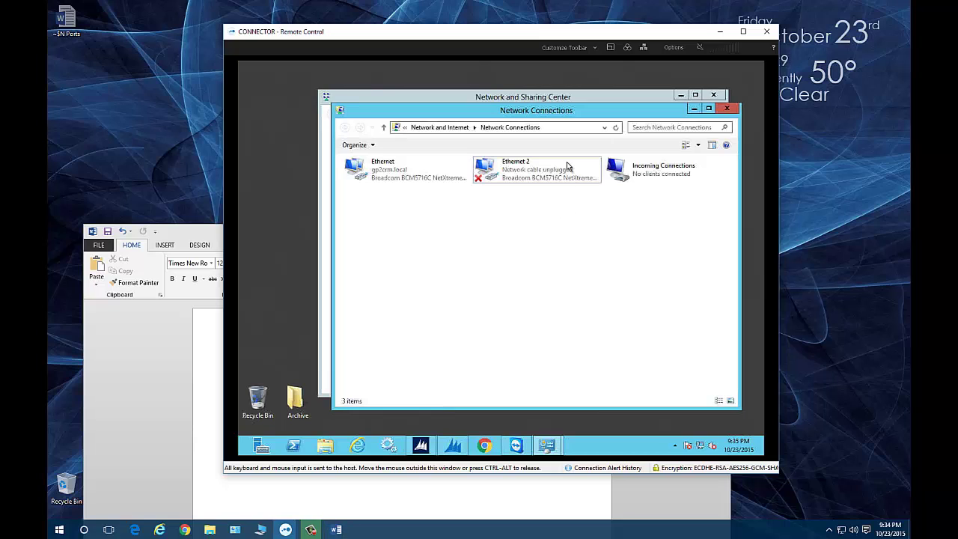
left_click(191, 433)
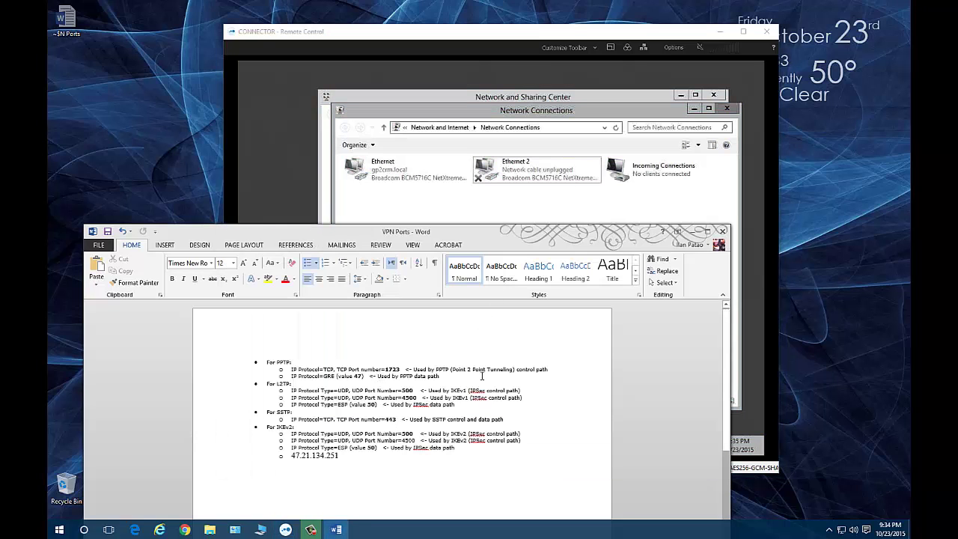
left_click(500, 41)
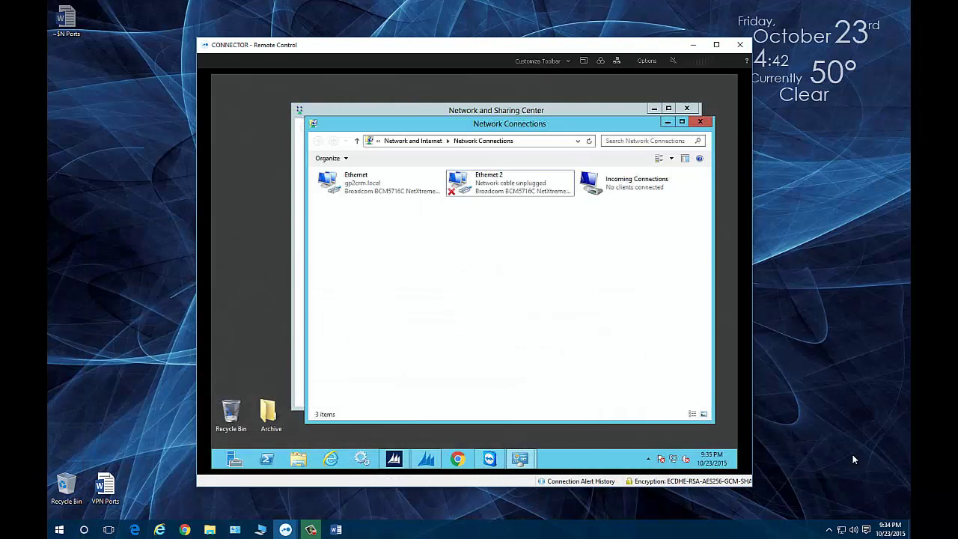
Step: On the local computer, open the Network and Sharing Center and move its window clear of the remote session's connection list
left_click(822, 278)
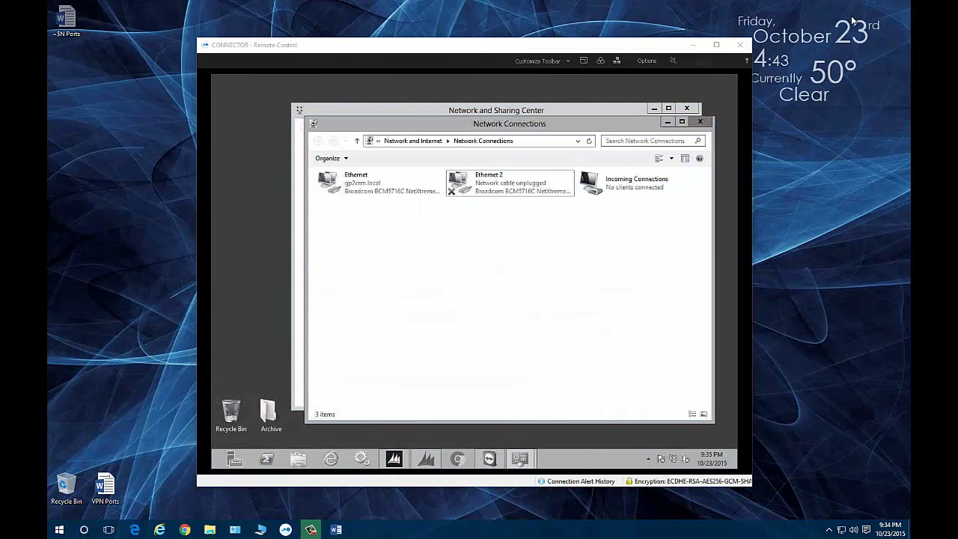
right_click(841, 533)
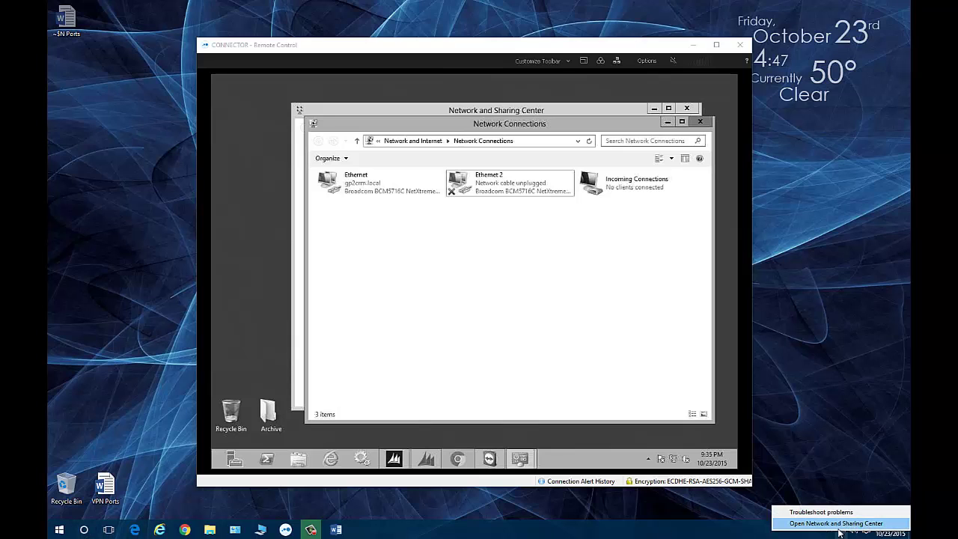
left_click(842, 521)
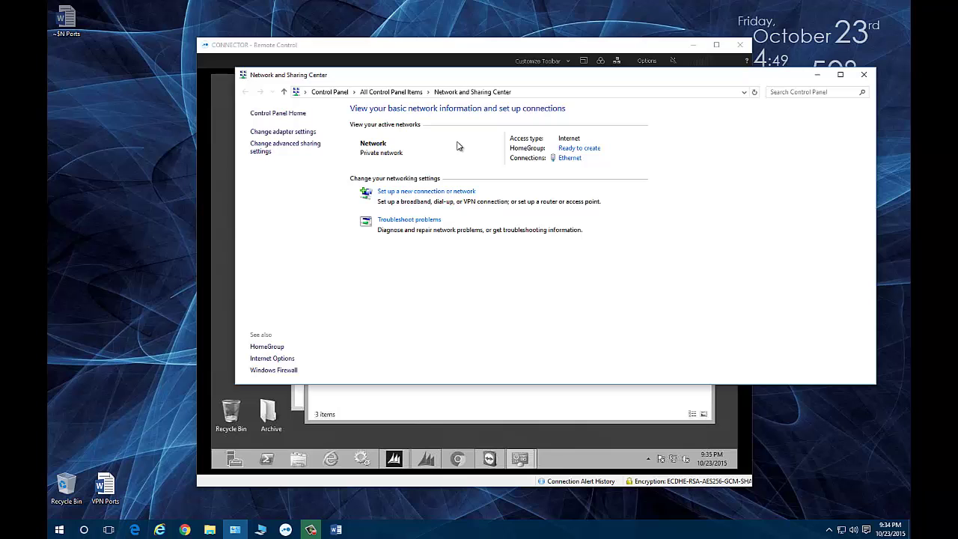
left_click_drag(478, 75, 345, 199)
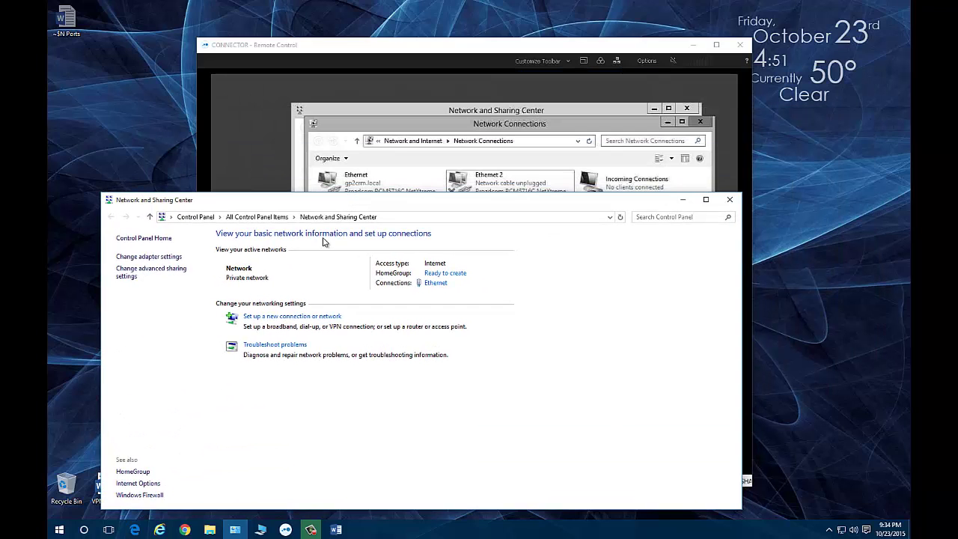
Step: Set up a new workplace connection on the local computer that uses the existing Internet connection (VPN)
left_click(292, 316)
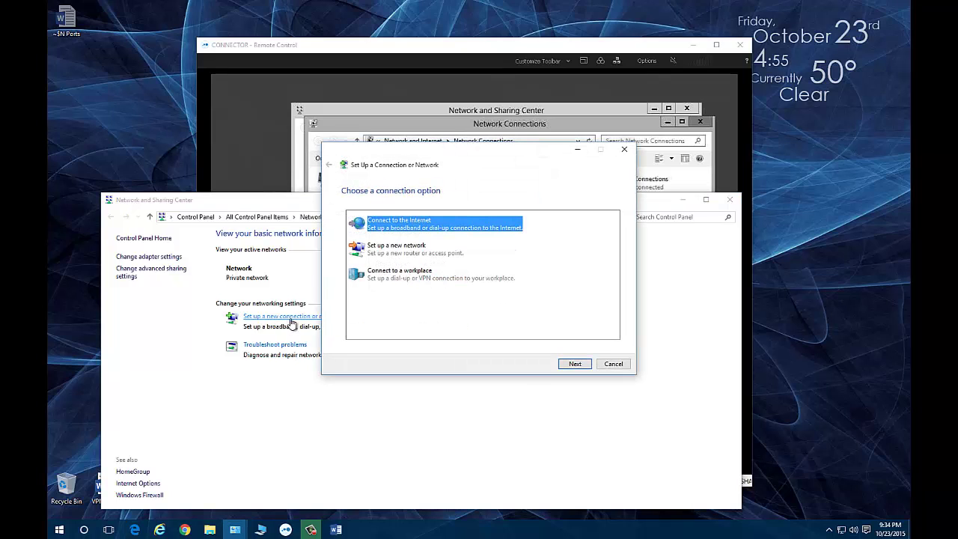
left_click(408, 278)
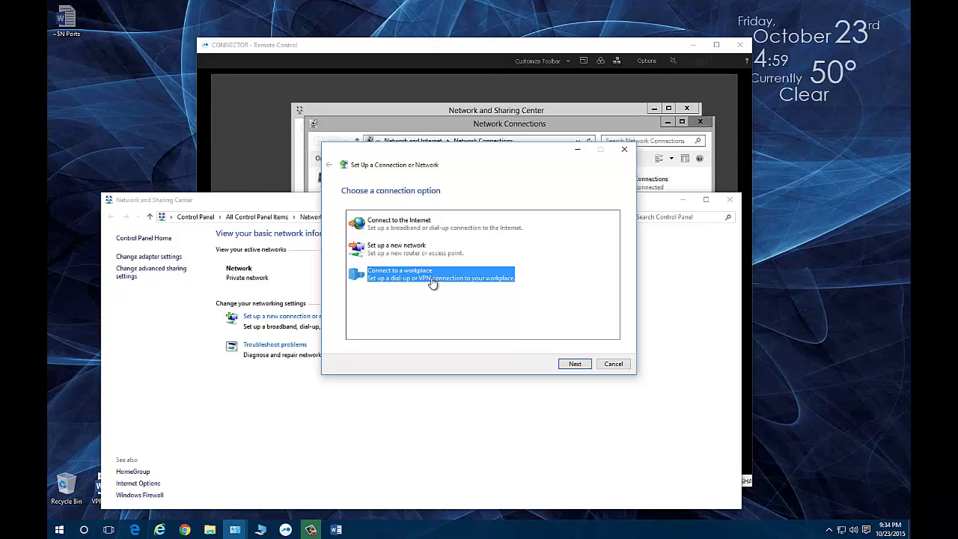
left_click(574, 364)
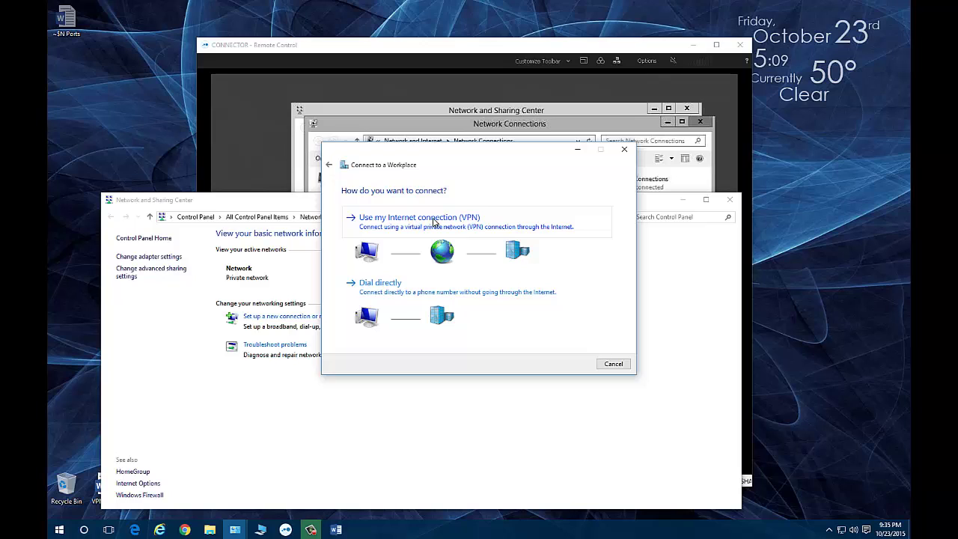
left_click(486, 215)
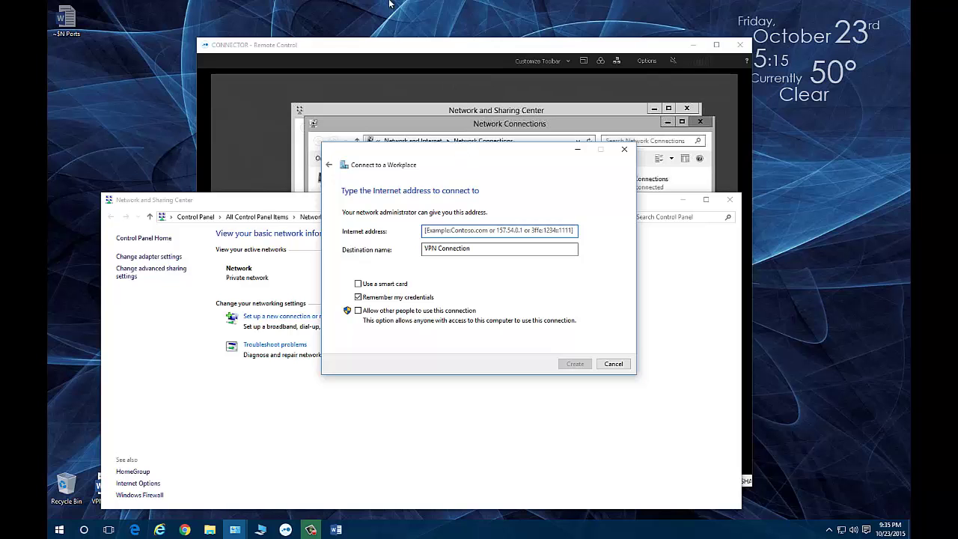
Step: Copy the address 47.21.134.251 from the VPN Ports document and uncover the local Connect to a Workplace wizard
left_click_drag(398, 39, 524, 26)
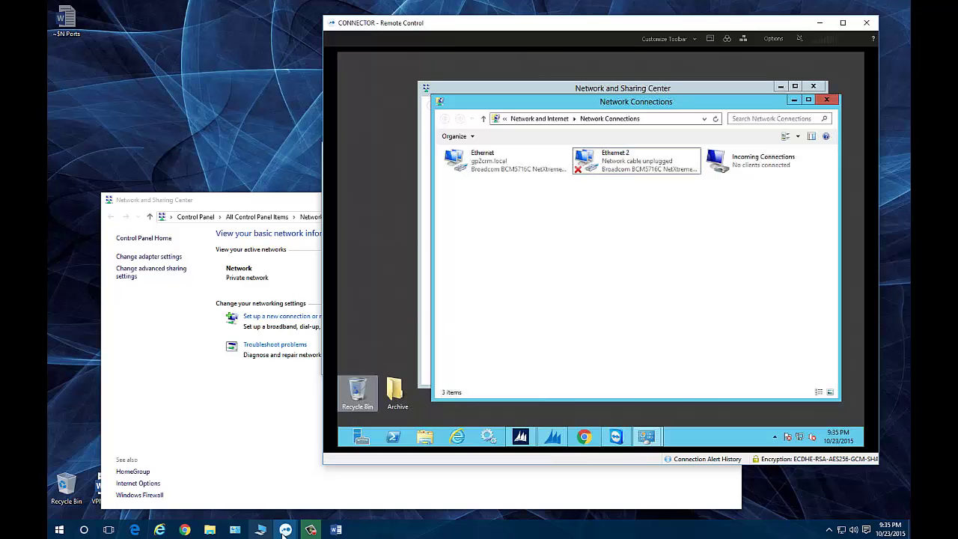
left_click(336, 529)
left_click_drag(347, 459, 290, 459)
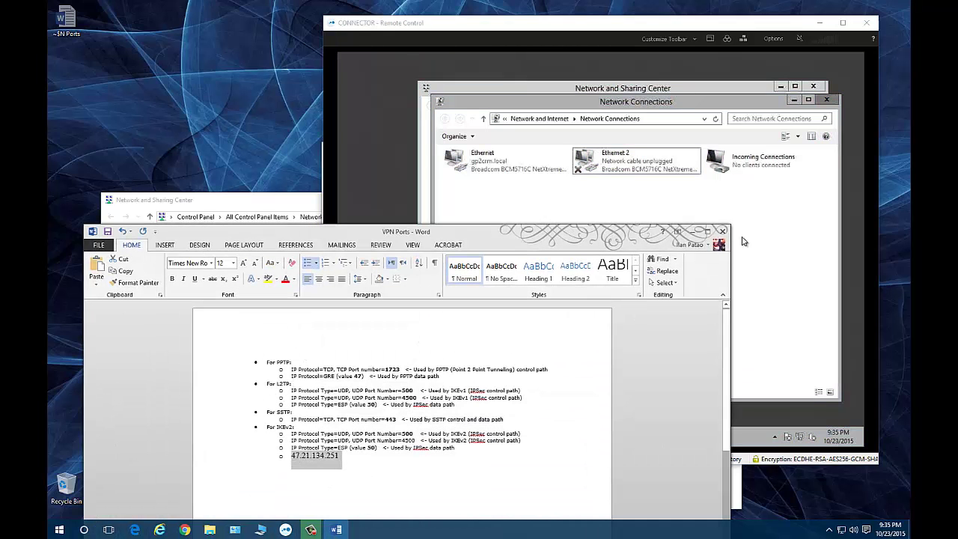
left_click(692, 232)
left_click_drag(649, 28, 466, 336)
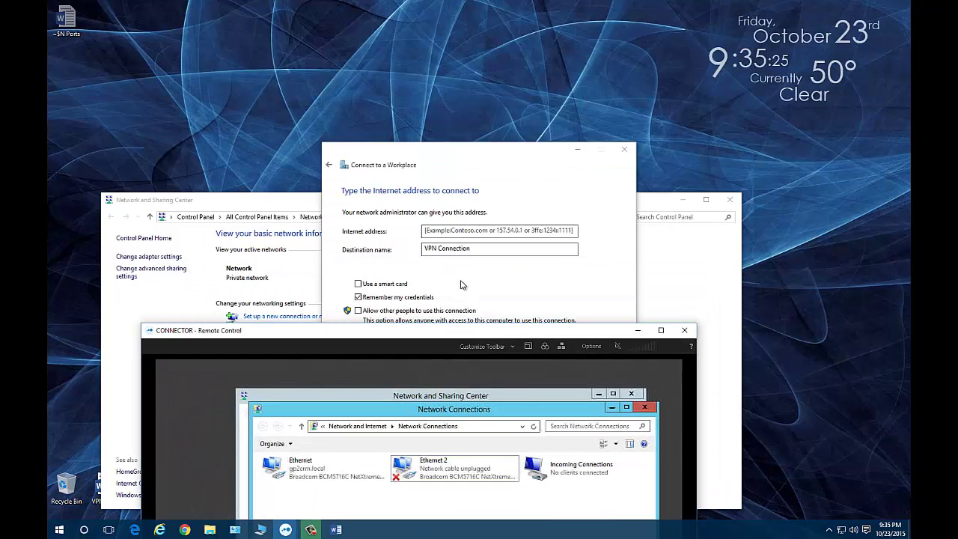
left_click(487, 232)
type("o\t47.21.134.251")
left_click(452, 231)
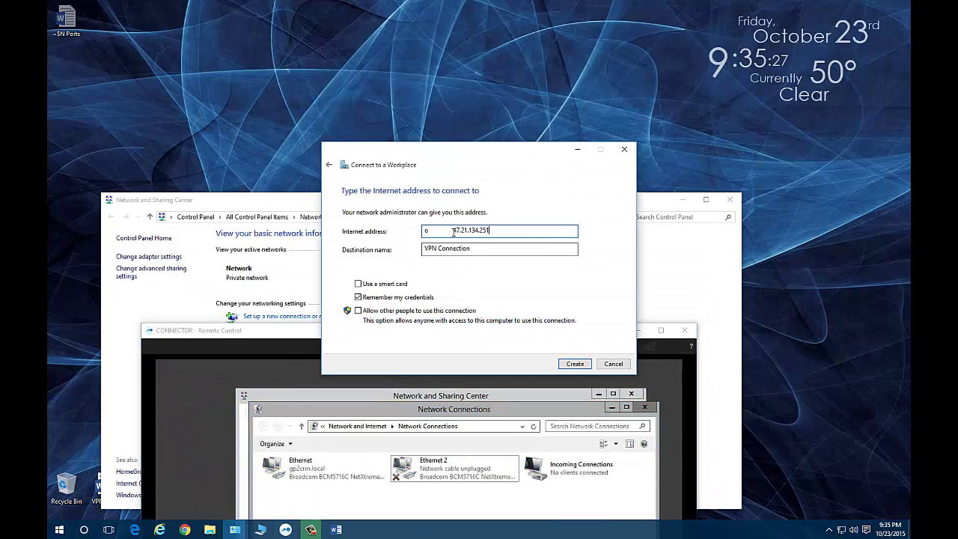
key("shift+Home")
key("BackSpace")
left_click(577, 365)
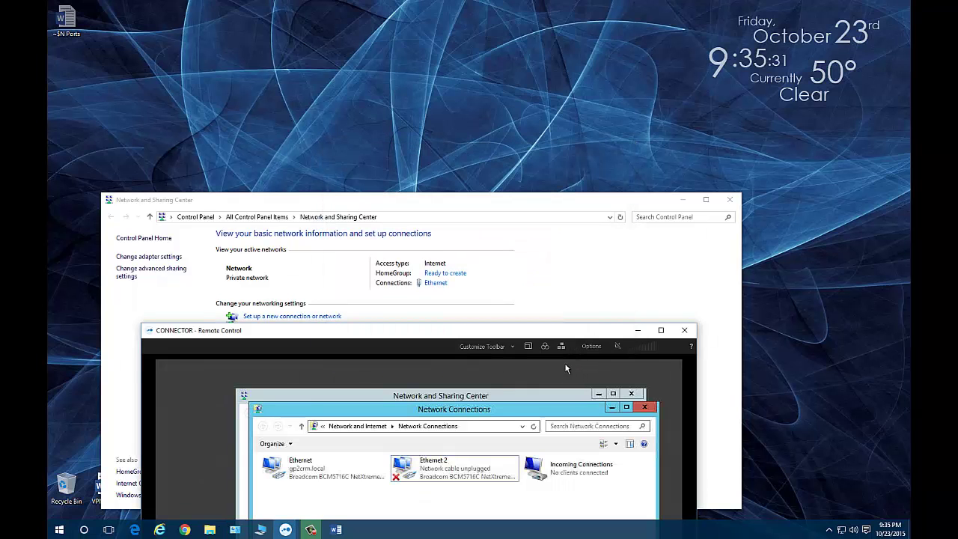
Step: Reposition the remote session, open the local computer's adapter settings, and select VPN Connection among the network connections
left_click(546, 345)
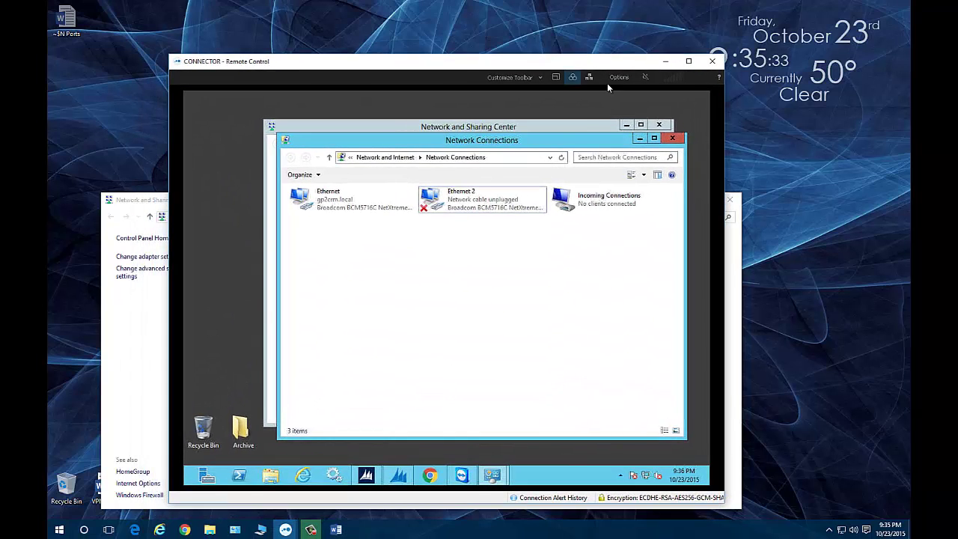
left_click(133, 346)
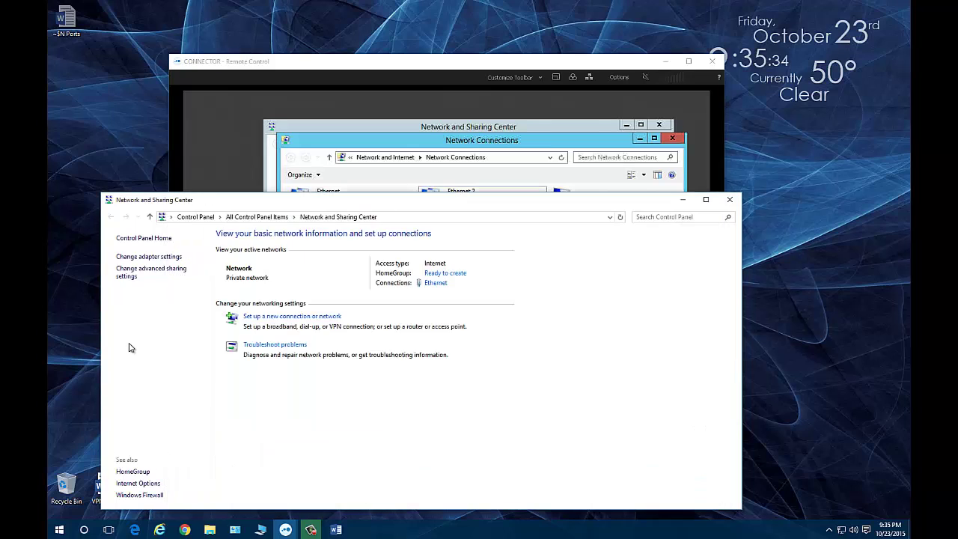
left_click(134, 257)
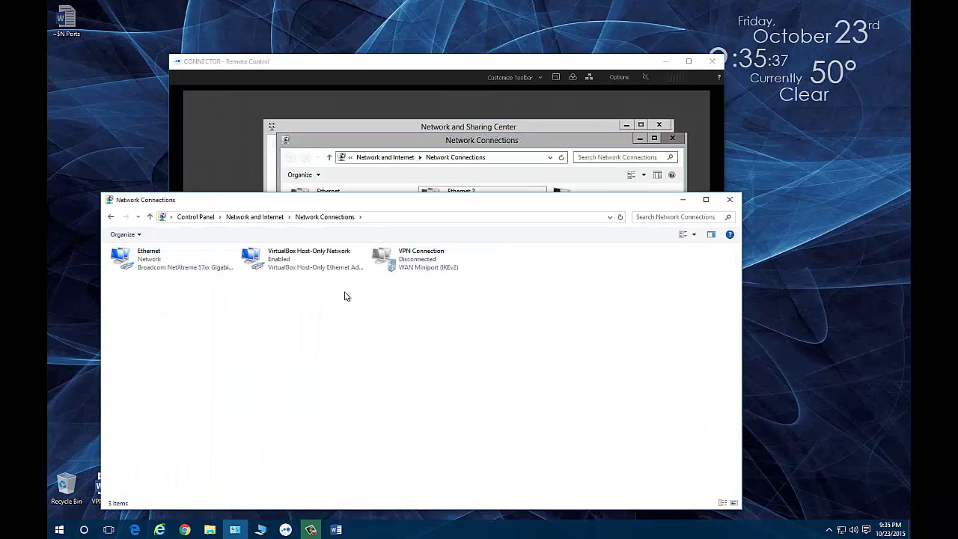
left_click(152, 255)
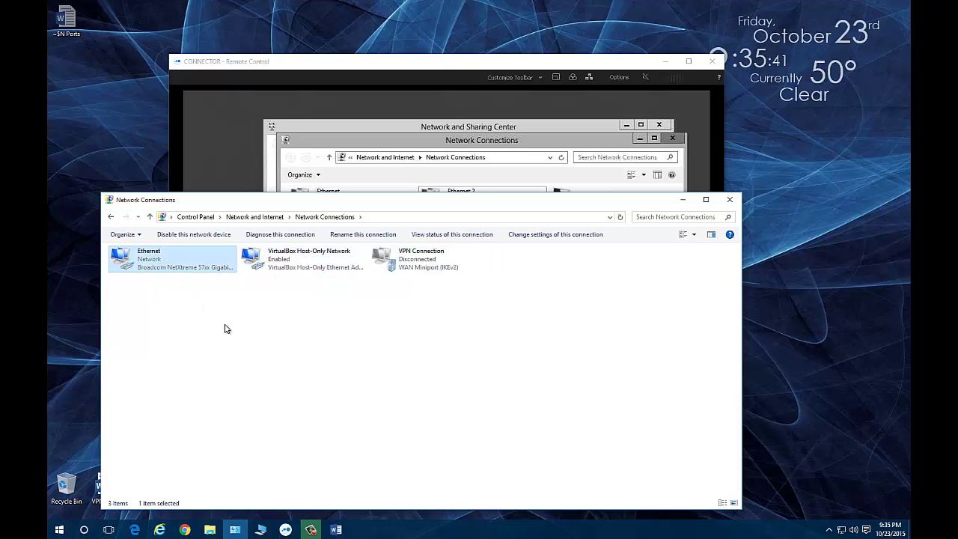
left_click(305, 266)
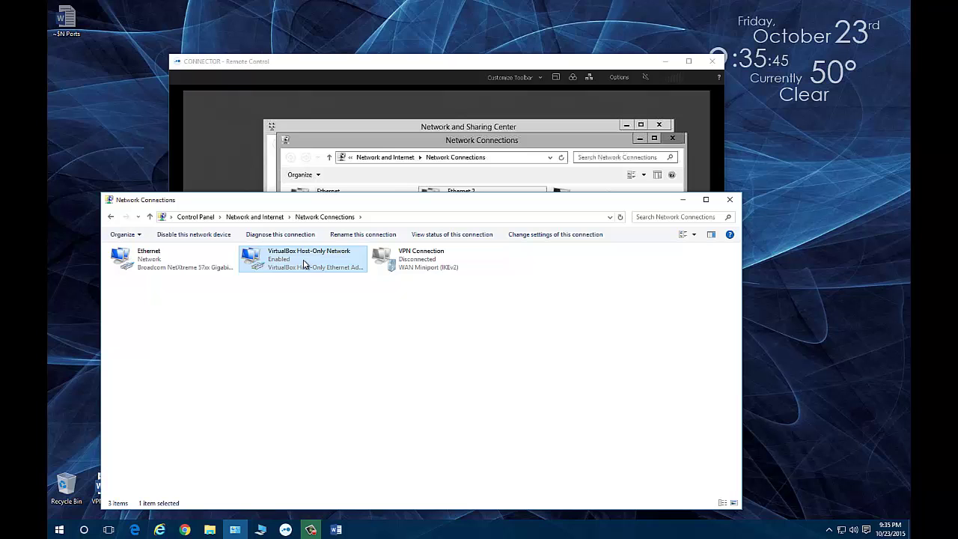
left_click(414, 262)
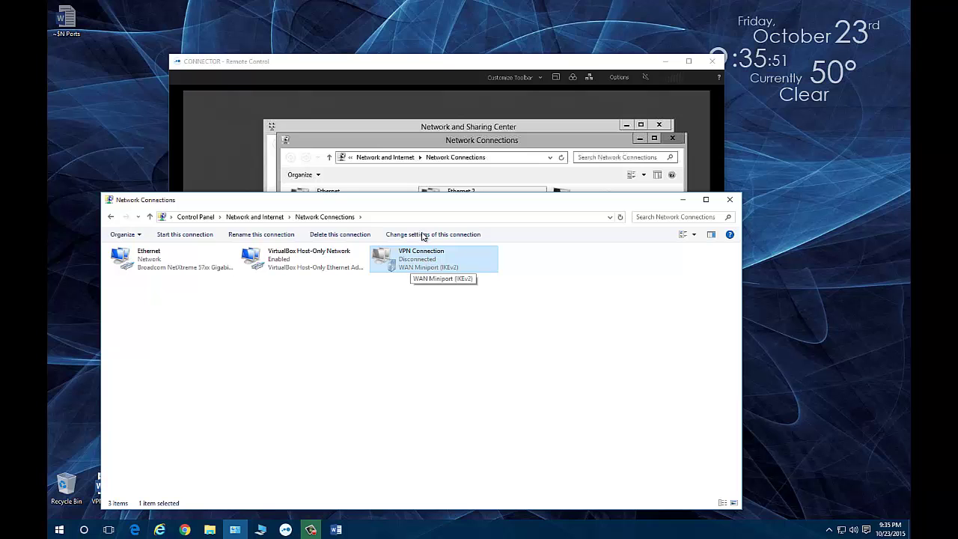
Step: Start connecting the local VPN Connection through the Network & Internet VPN settings and bring up its sign-in prompt
left_click_drag(432, 204, 347, 294)
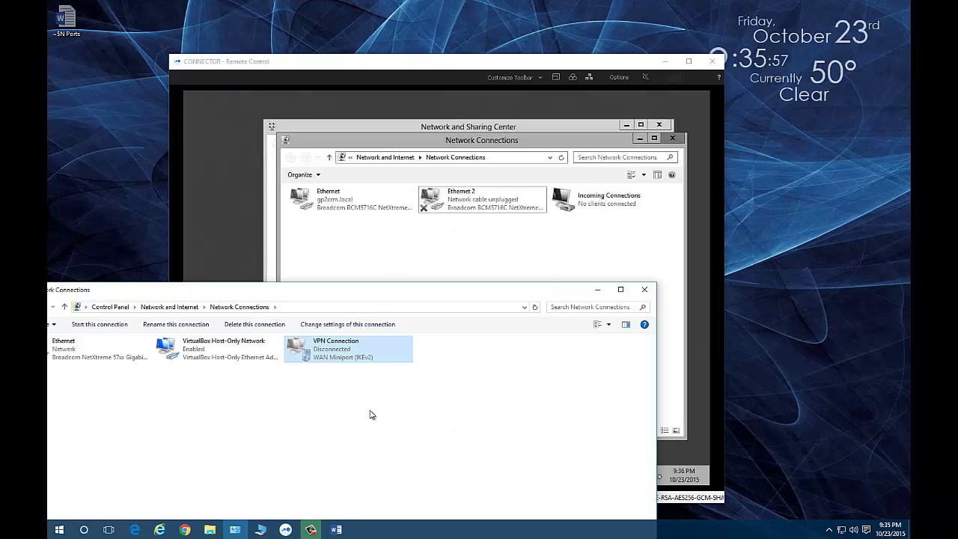
right_click(337, 357)
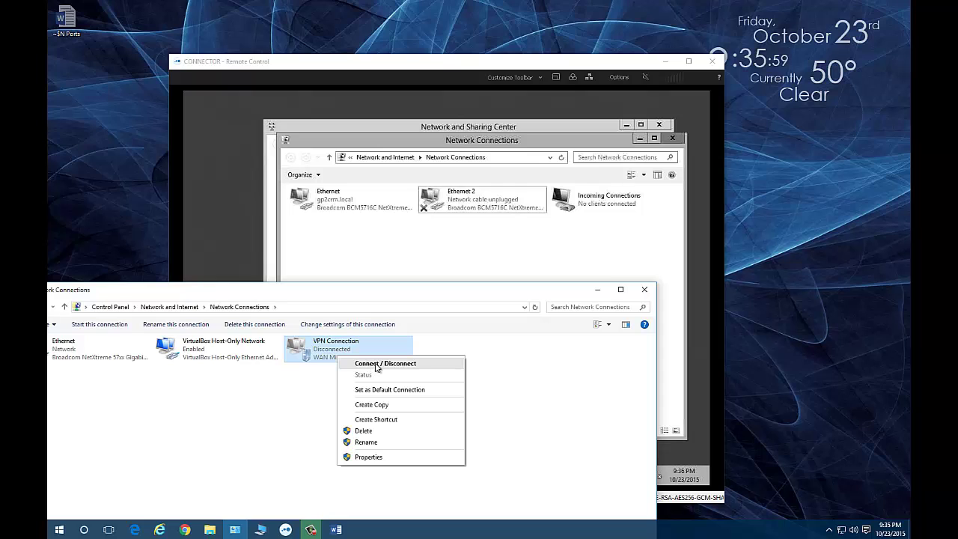
left_click(376, 364)
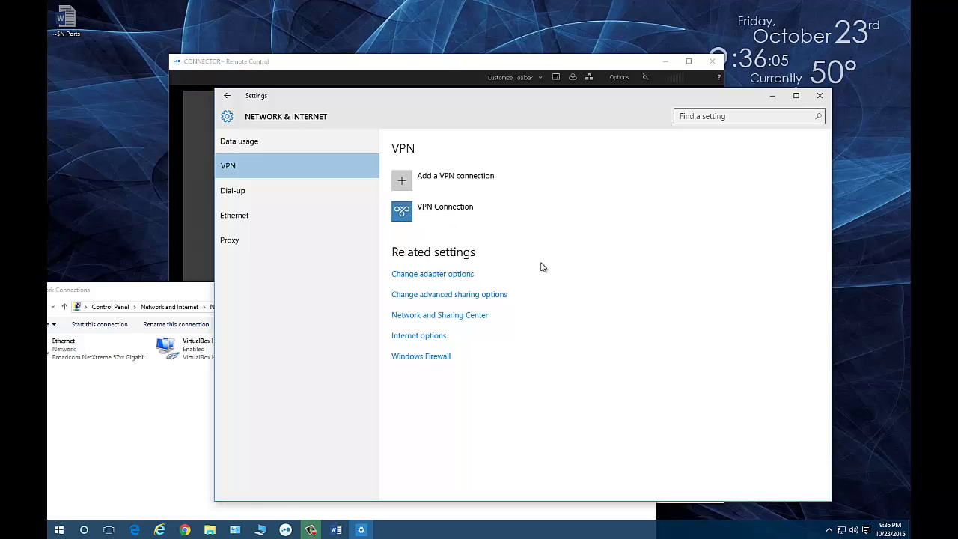
left_click(410, 221)
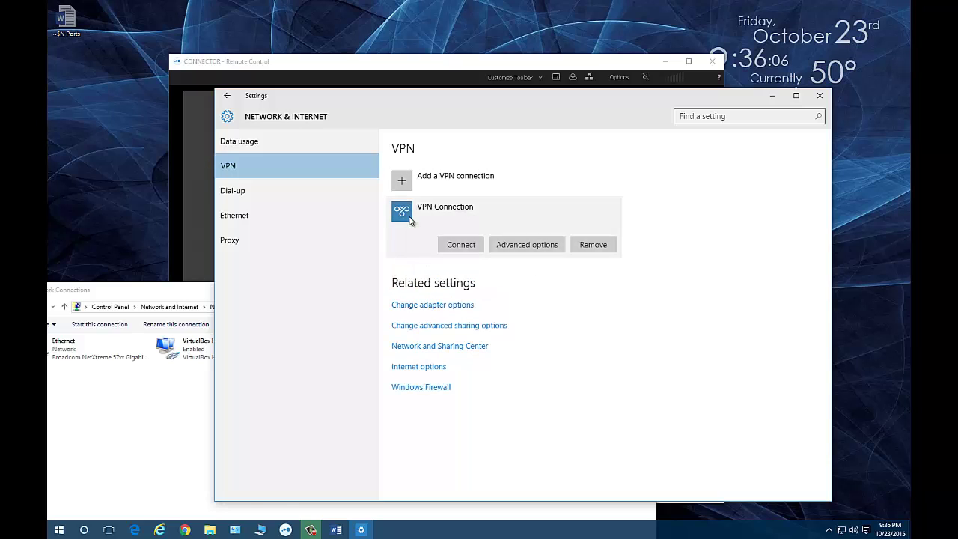
left_click(461, 245)
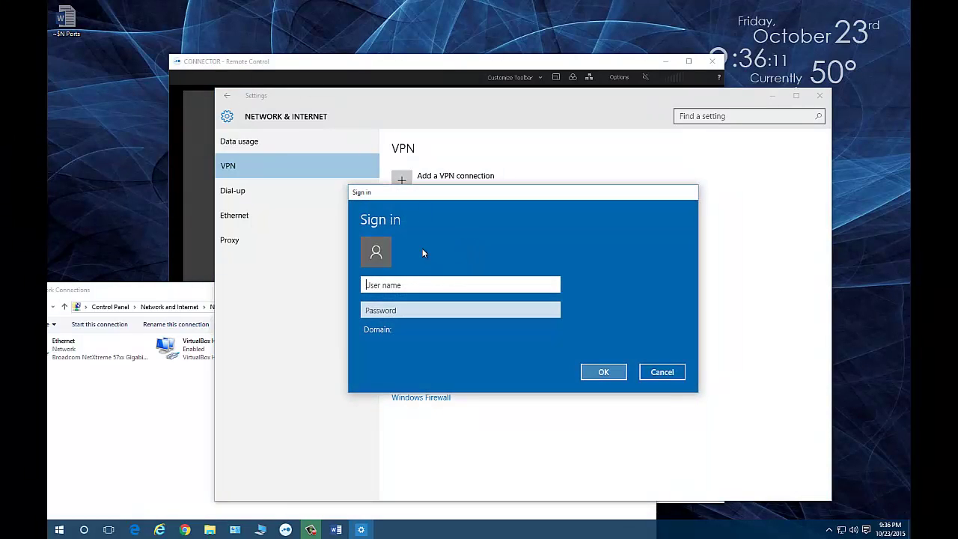
Step: Check which users are allowed to connect in the server's Incoming Connections properties, leaving the settings as they are
left_click(439, 71)
right_click(581, 197)
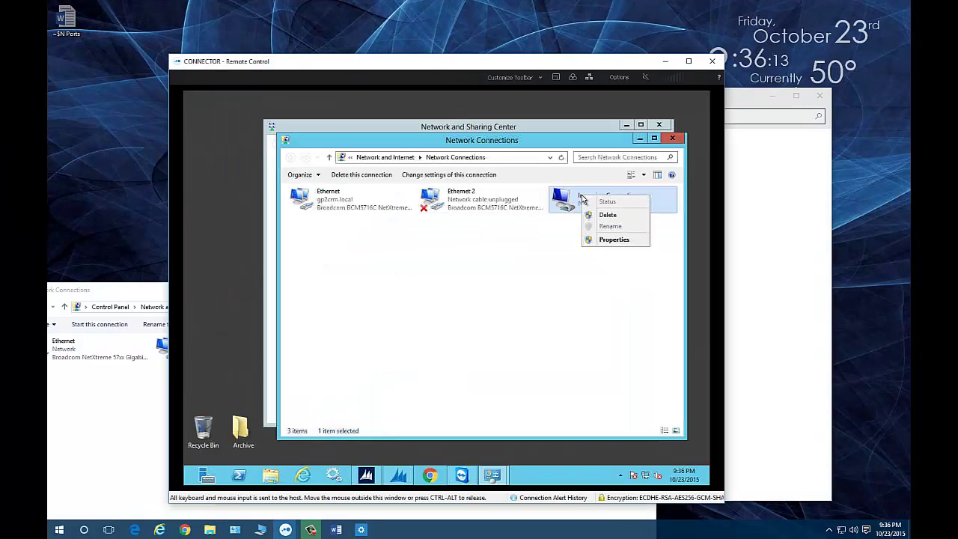
left_click(608, 240)
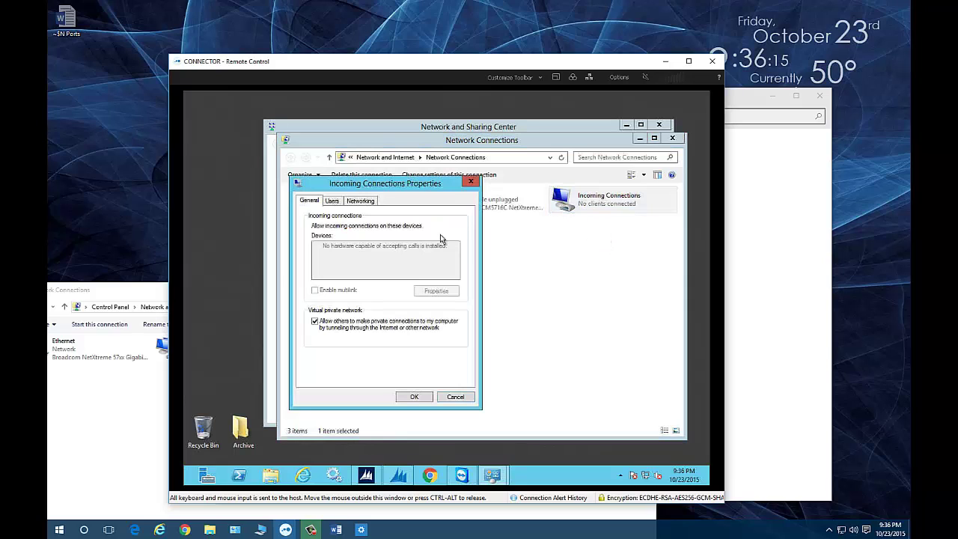
left_click(331, 201)
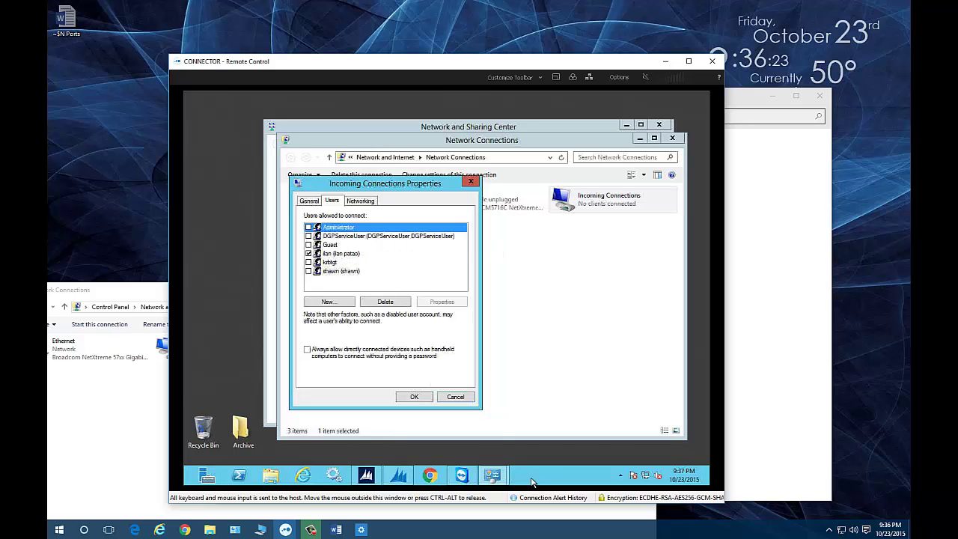
left_click(462, 397)
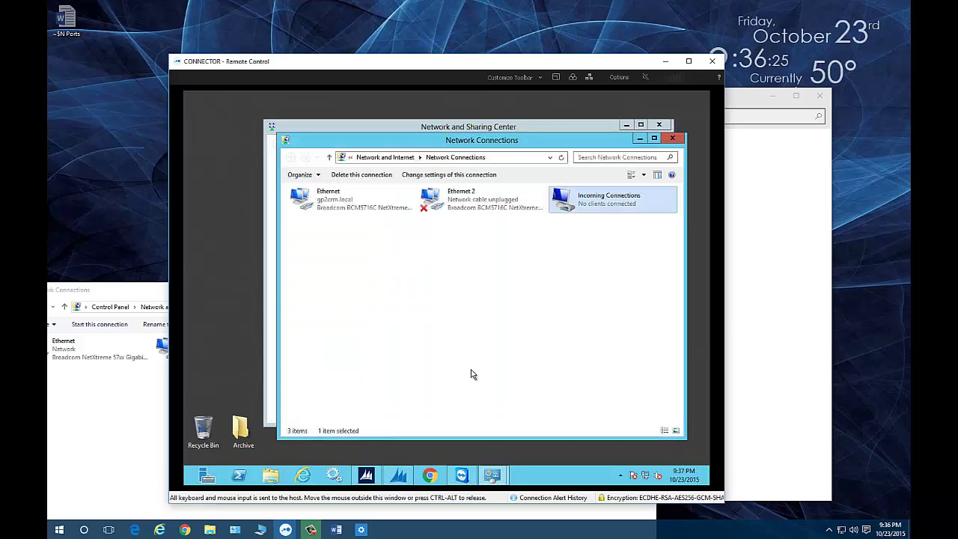
Step: Uncover the local VPN sign-in prompt and enter the permitted user's name and the account password
left_click_drag(420, 60, 297, 53)
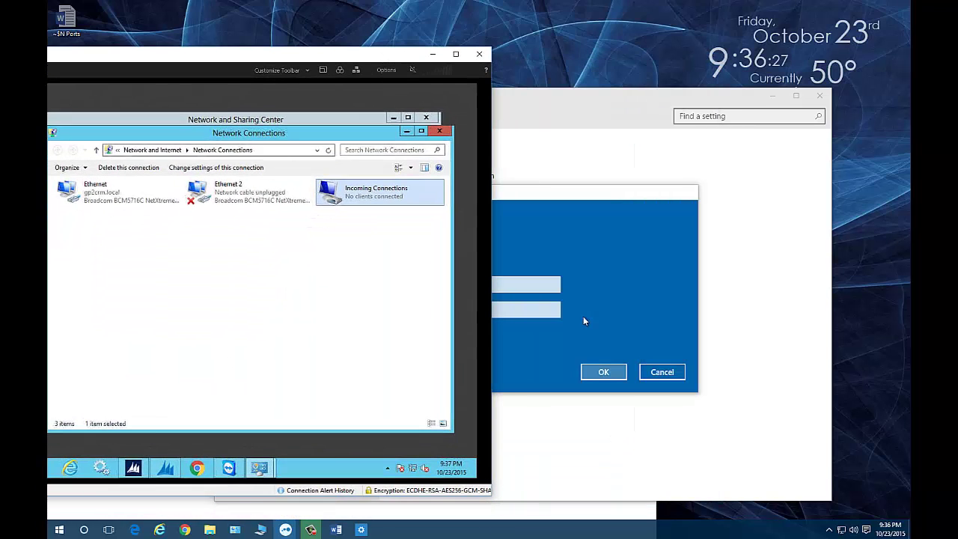
left_click(498, 284)
type("ilan")
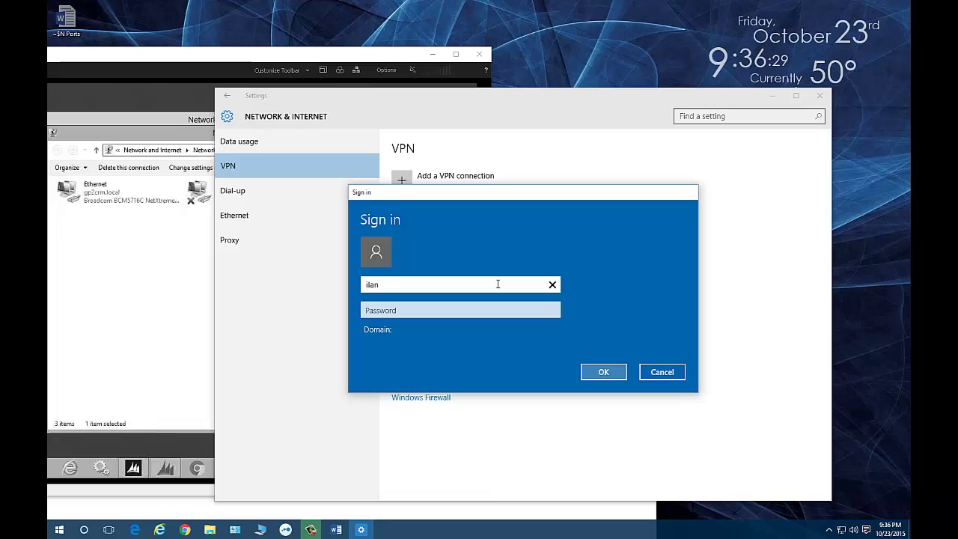
key("Tab")
type("***")
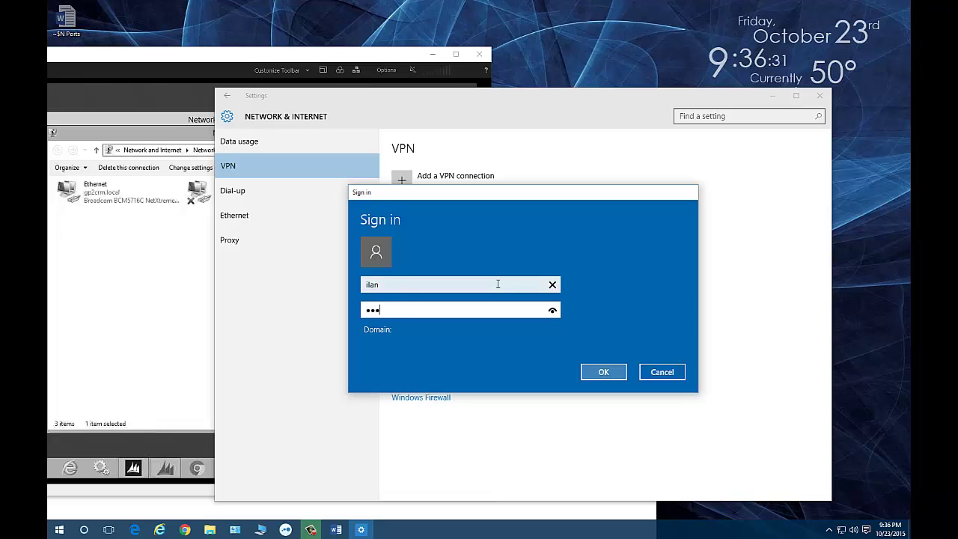
type("***********")
Step: Move the remote session window clear of the VPN sign-in prompt and submit the credentials to connect
left_click(163, 301)
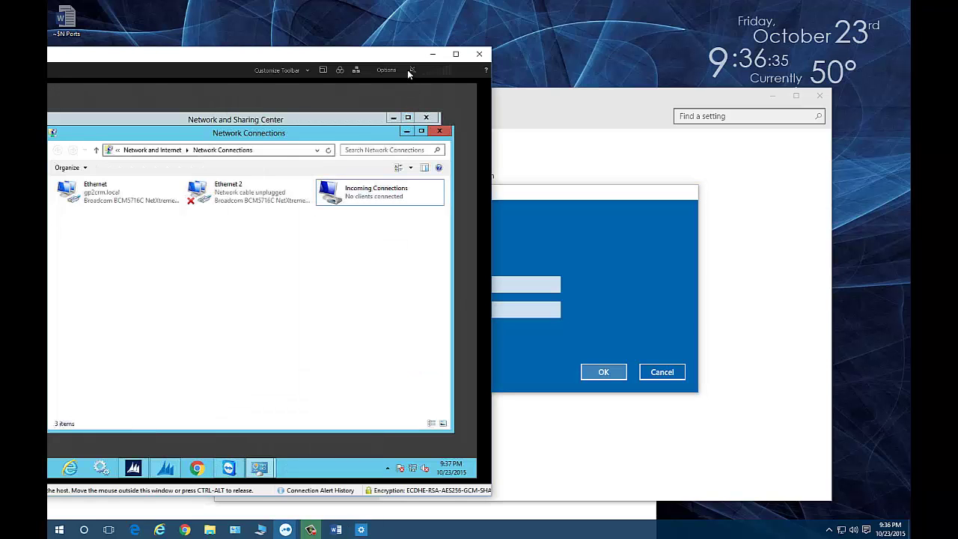
double_click(406, 58)
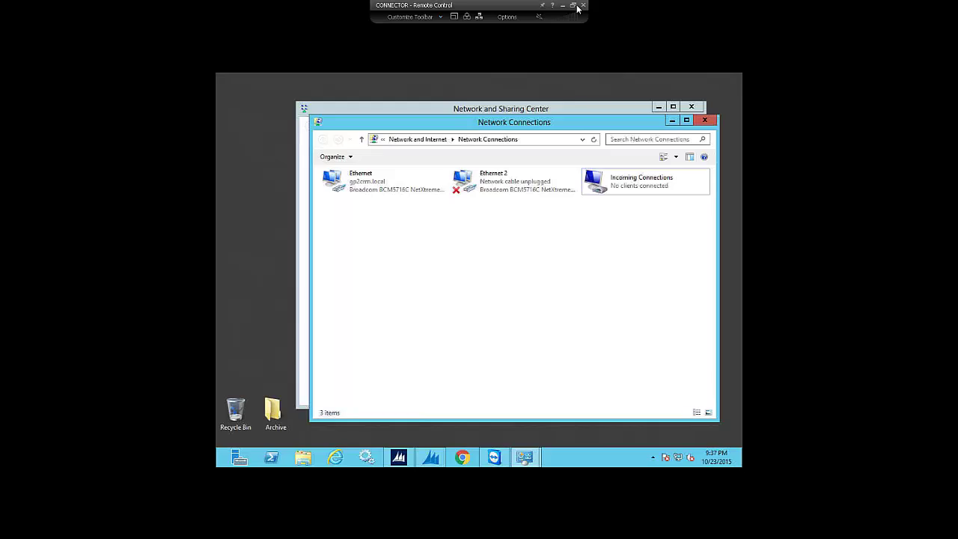
left_click(575, 6)
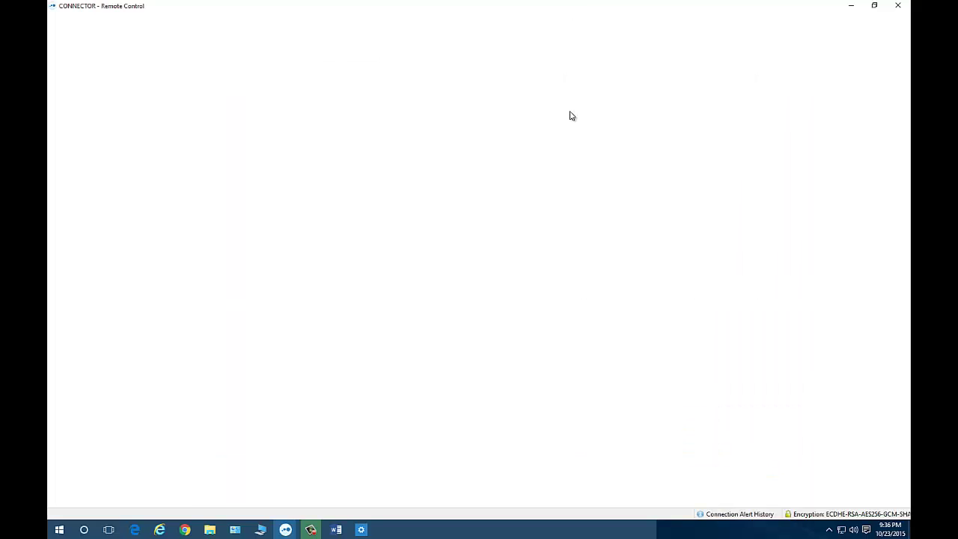
left_click_drag(306, 54, 121, 54)
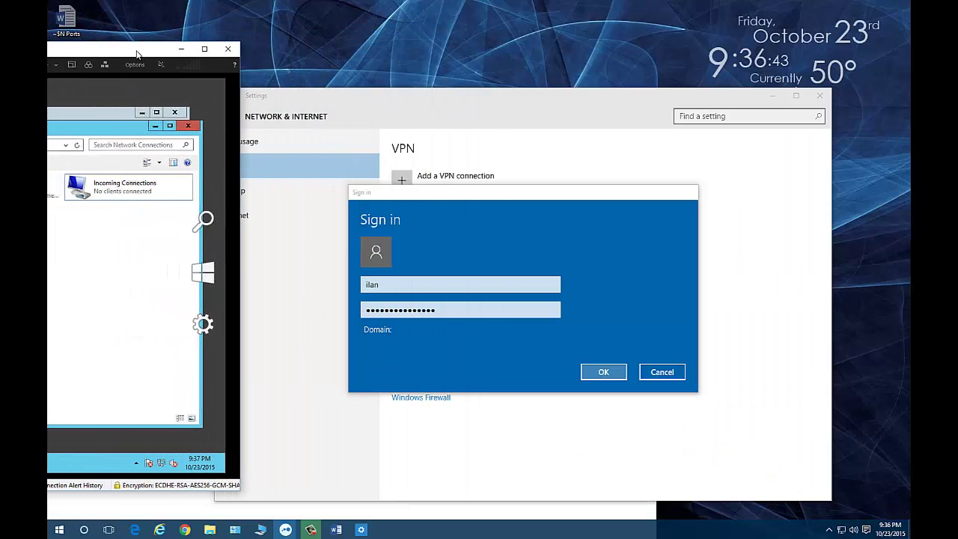
left_click(605, 377)
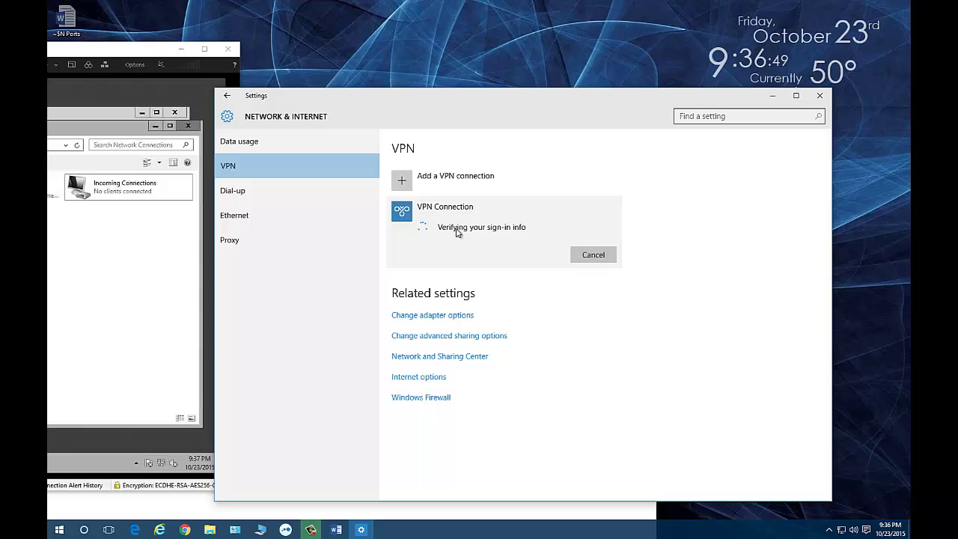
Step: Bring the remote server session back into view and unlock it with LogMeIn's automatic login to the administrator account
left_click(48, 190)
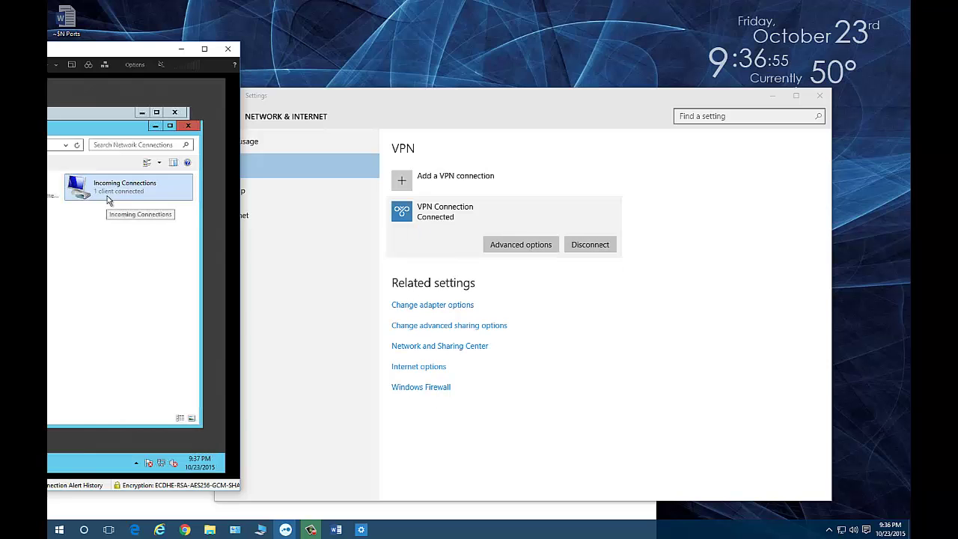
left_click(109, 63)
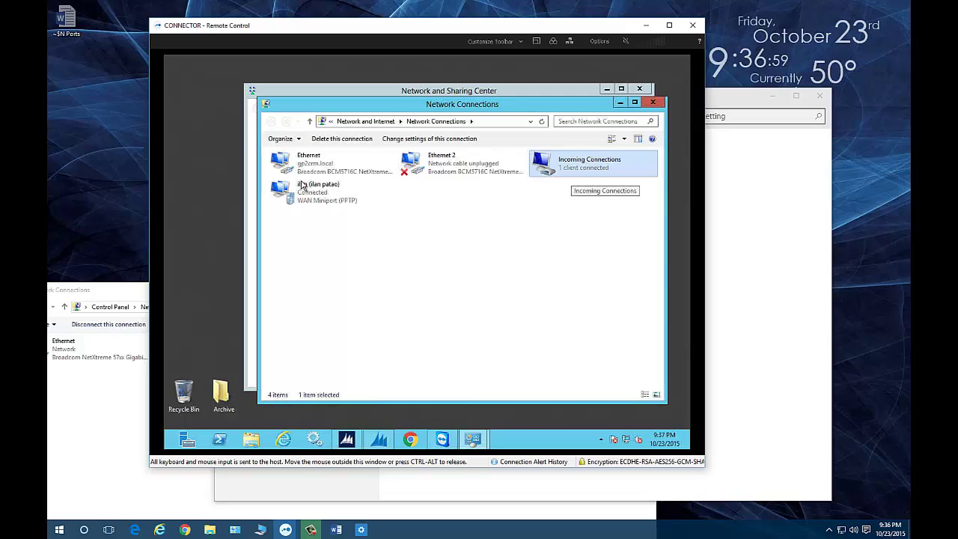
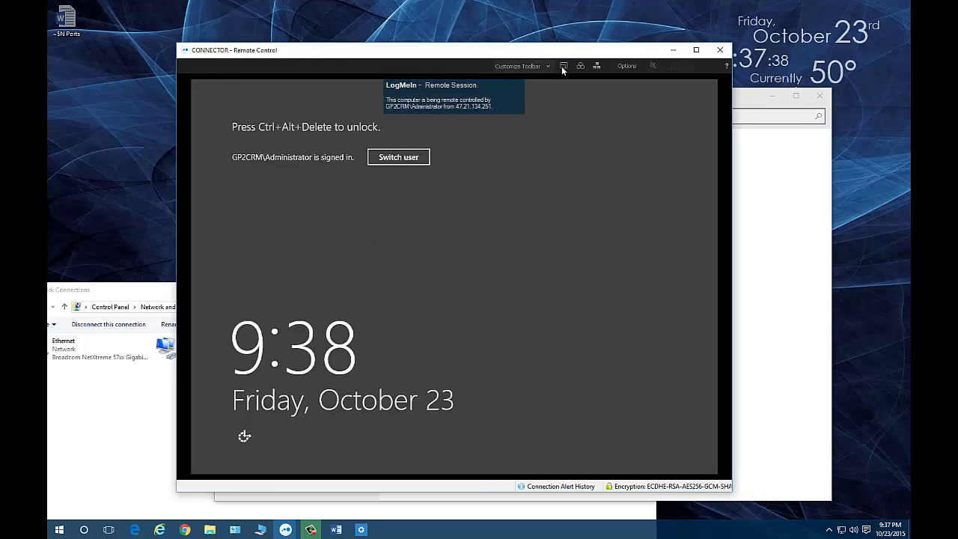
left_click(581, 65)
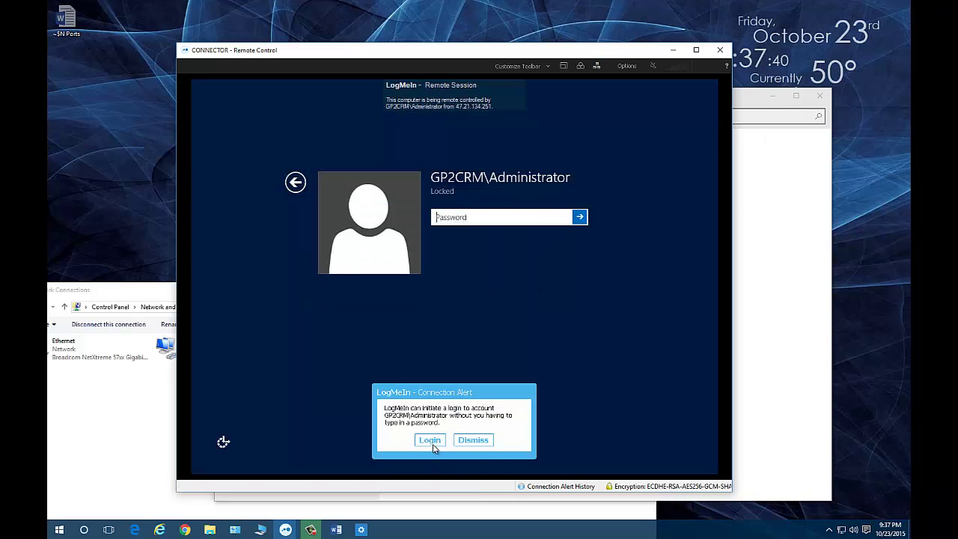
left_click(433, 444)
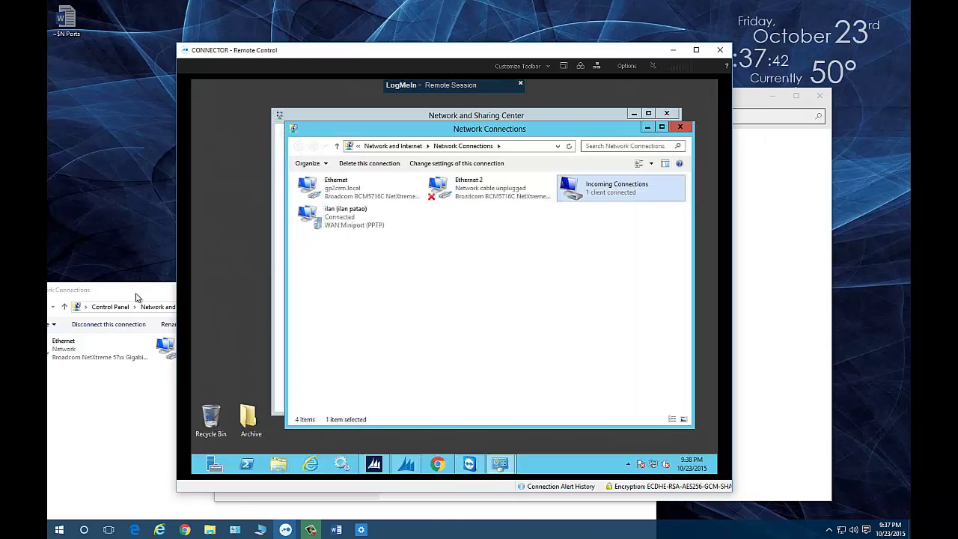
Step: Compare the connected VPN entry in the local Network Connections with Incoming Connections on the server
left_click_drag(163, 298, 250, 298)
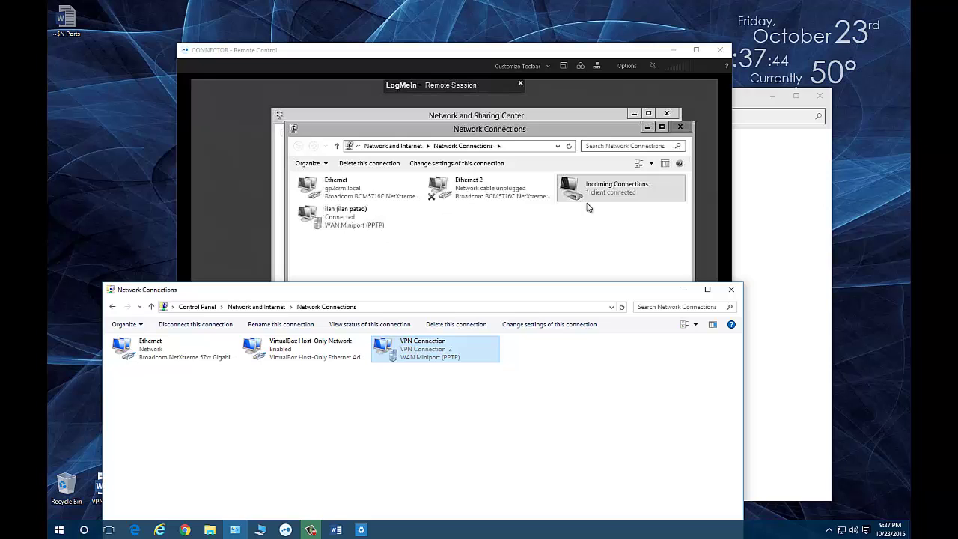
left_click_drag(544, 298, 426, 355)
left_click(447, 291)
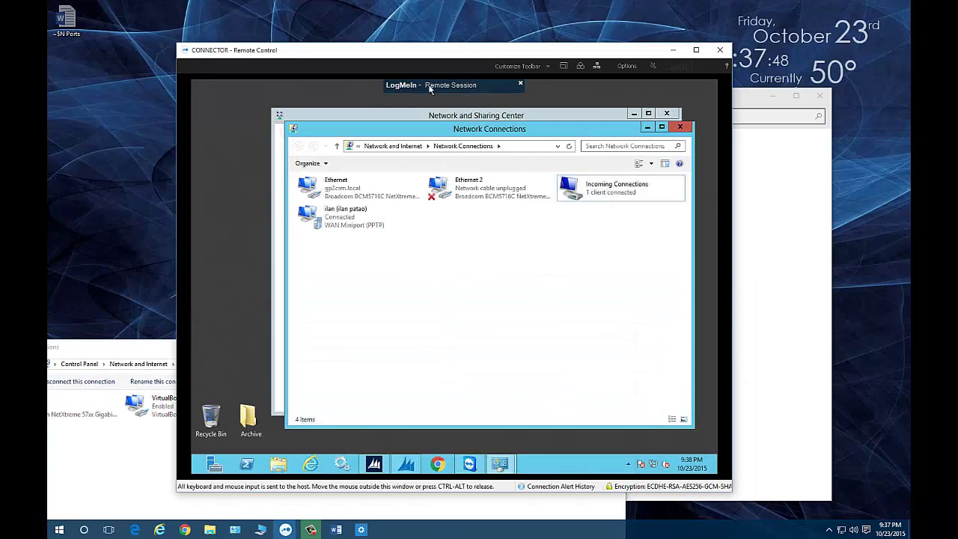
left_click(595, 195)
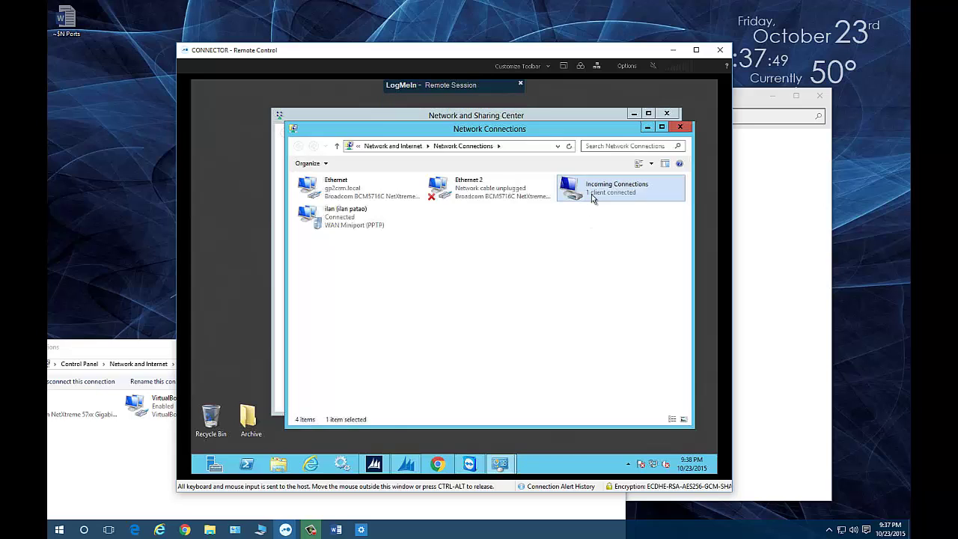
Step: View the status details of the connected VPN client on the server, including its authentication, encryption and IPv4 addresses, and close them
left_click(359, 219)
right_click(335, 225)
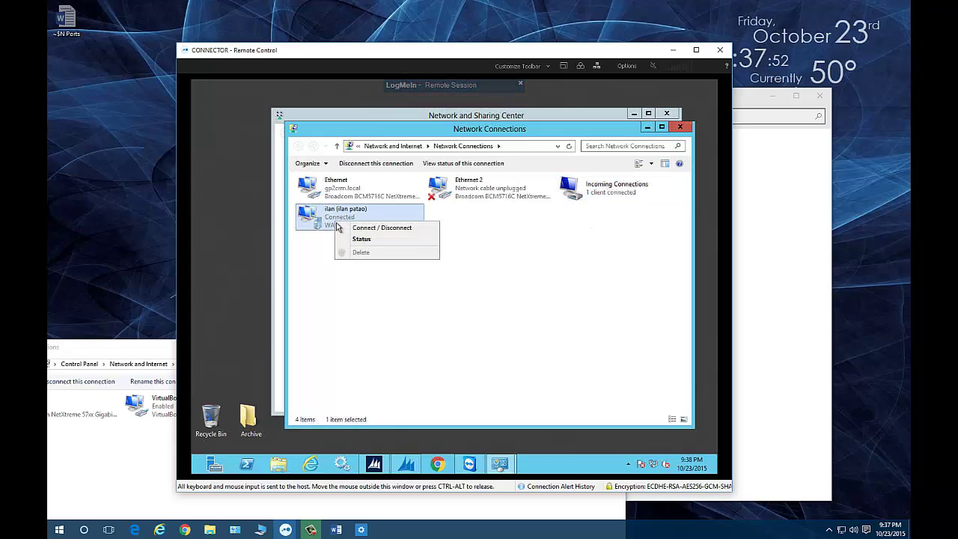
left_click(362, 239)
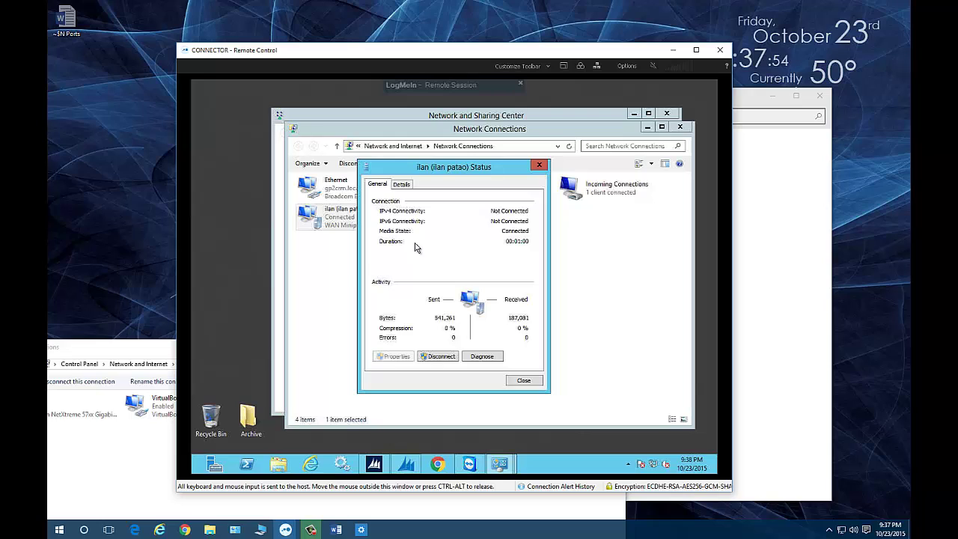
left_click(402, 184)
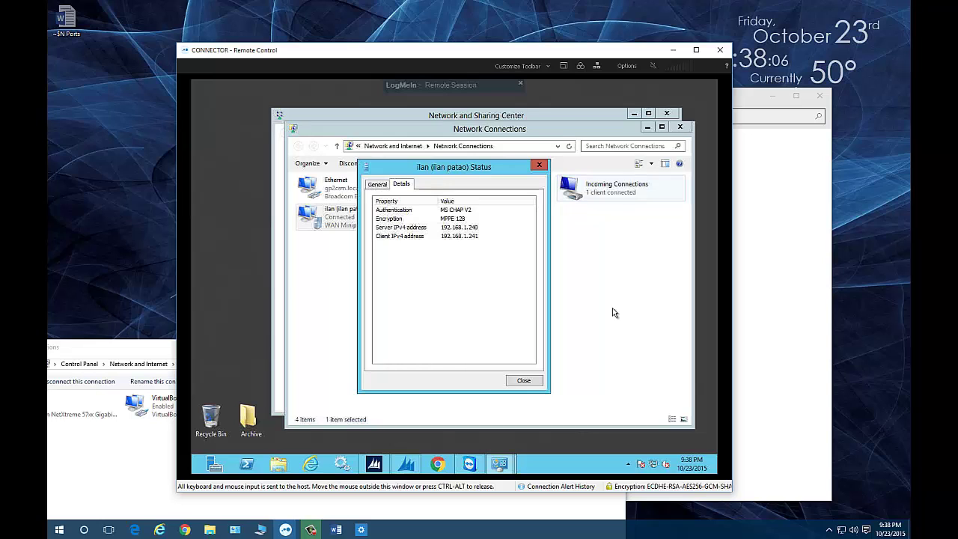
left_click(525, 381)
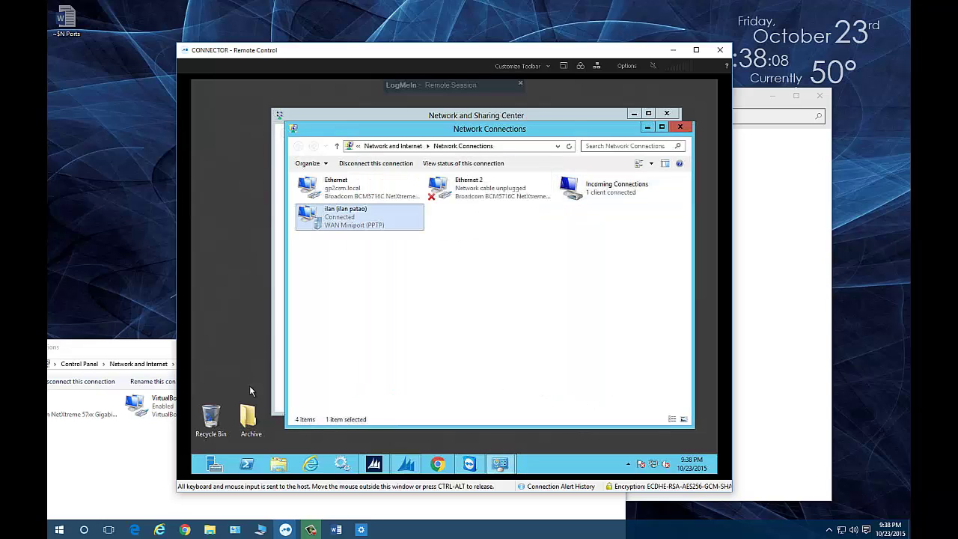
Step: Arrange the local Network Connections window below the server's connection list to examine both ends of the PPTP link
left_click_drag(95, 359, 238, 304)
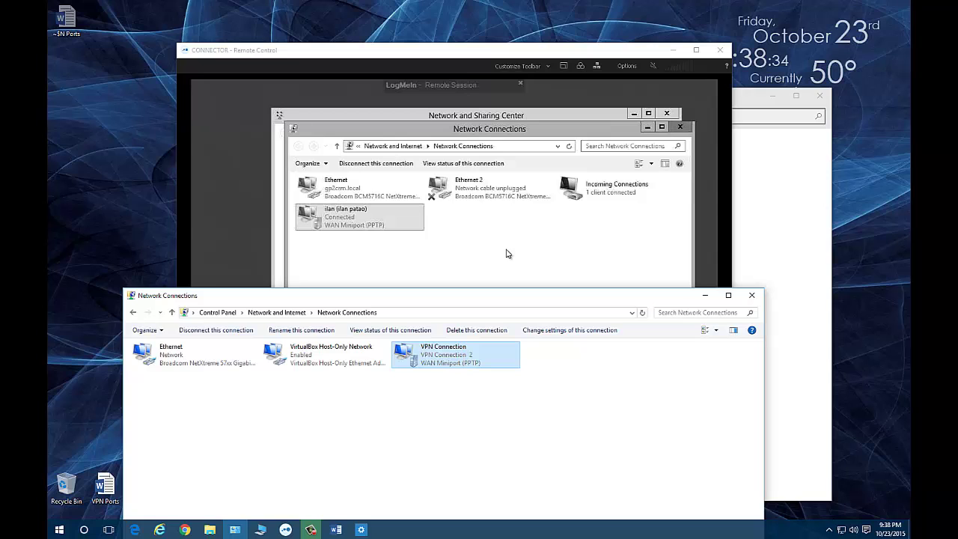
left_click_drag(552, 296, 517, 296)
left_click(510, 257)
left_click_drag(153, 300, 167, 262)
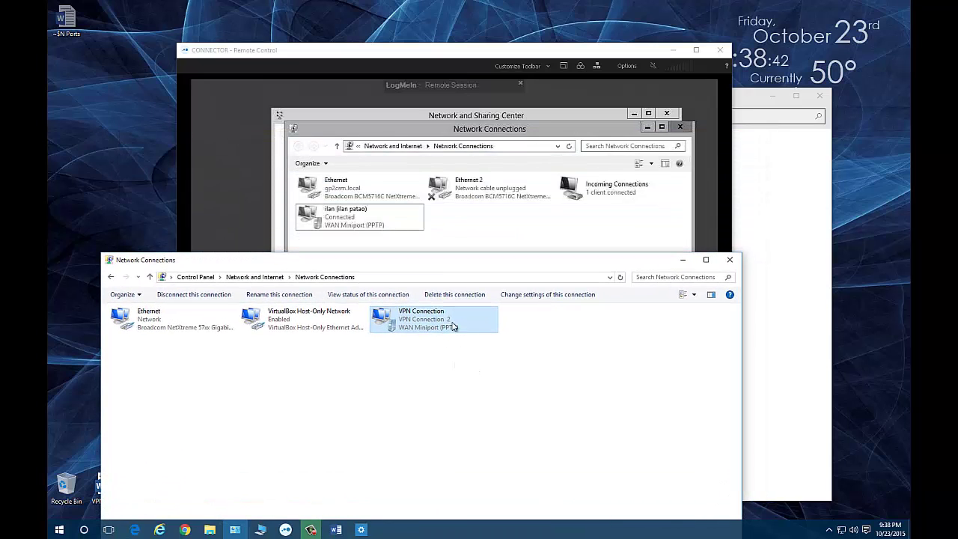
Step: Locate the New Incoming Connection command in the server's Network Connections window without running it
left_click(516, 236)
mouse_move(396, 93)
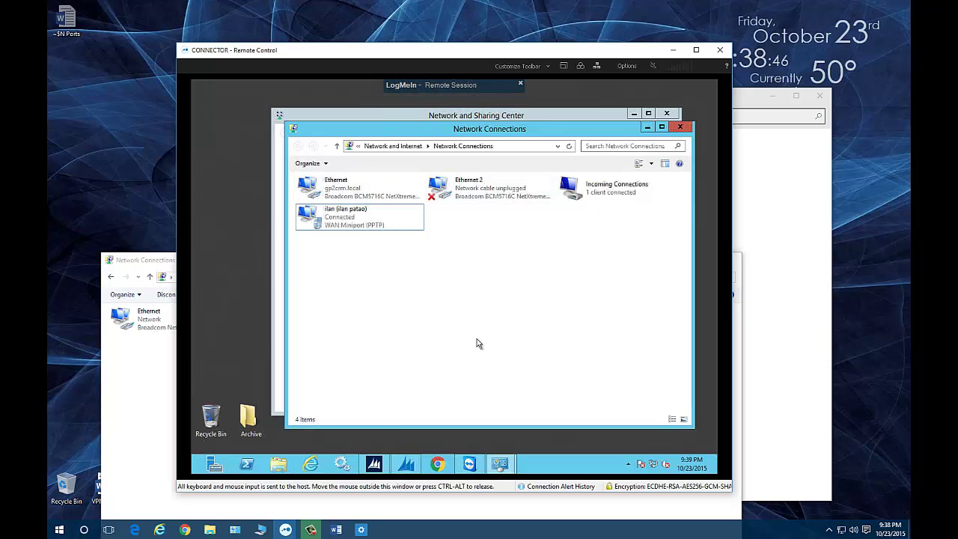
key("alt")
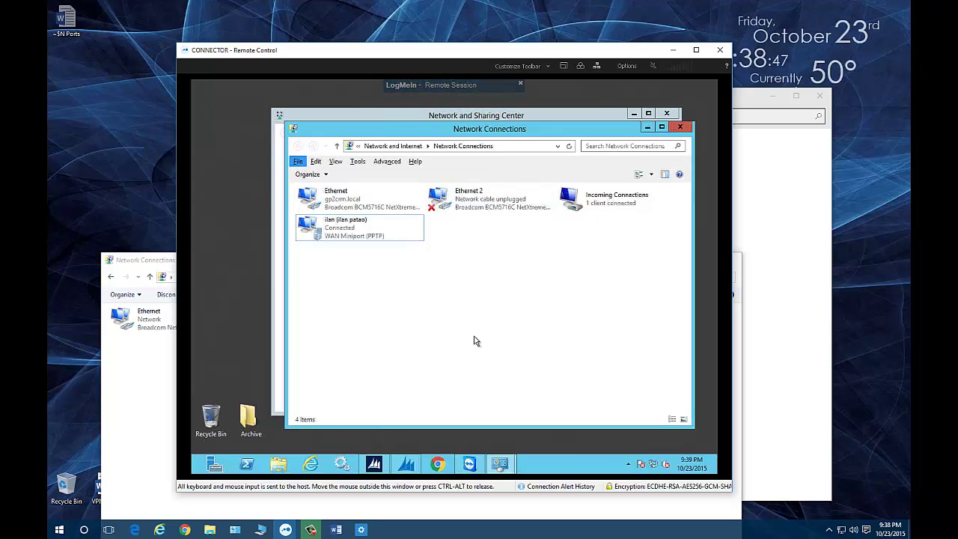
left_click(300, 163)
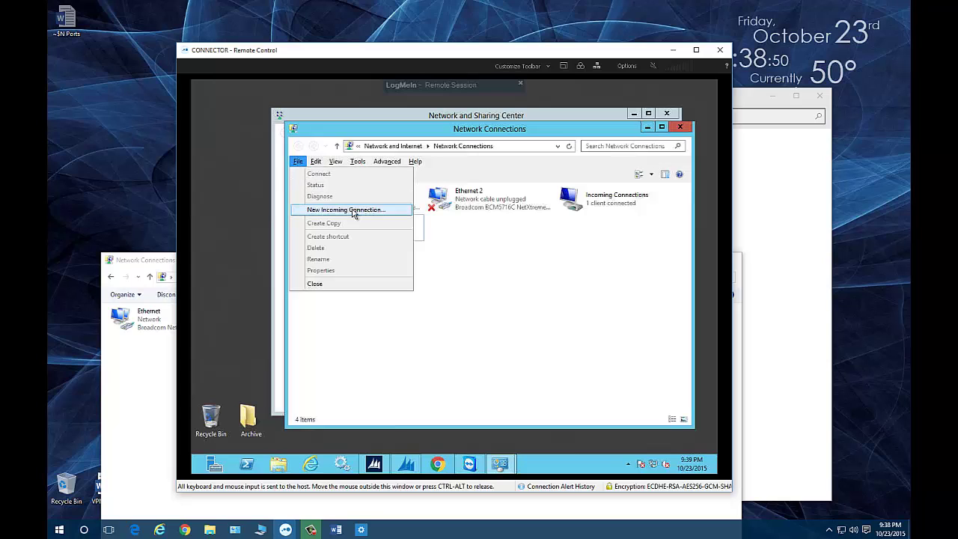
left_click(600, 258)
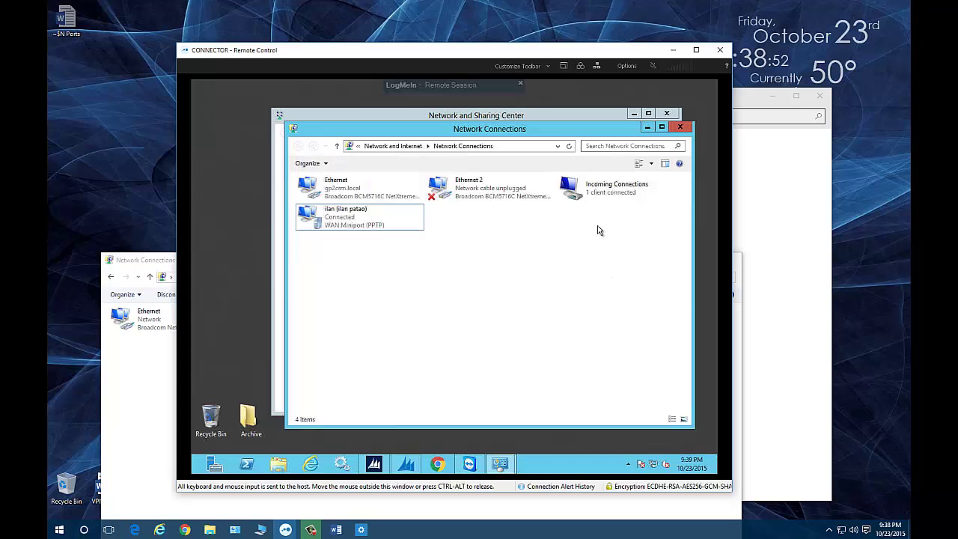
Step: Review the server's Incoming Connections properties, covering the VPN permission, network components and IPv4 address range, and close them without changes
right_click(606, 200)
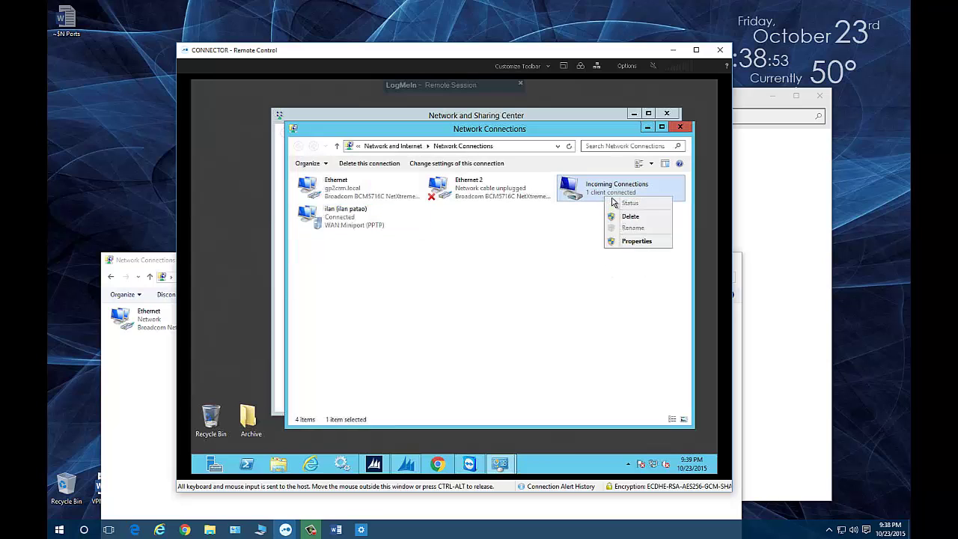
left_click(629, 242)
left_click(340, 192)
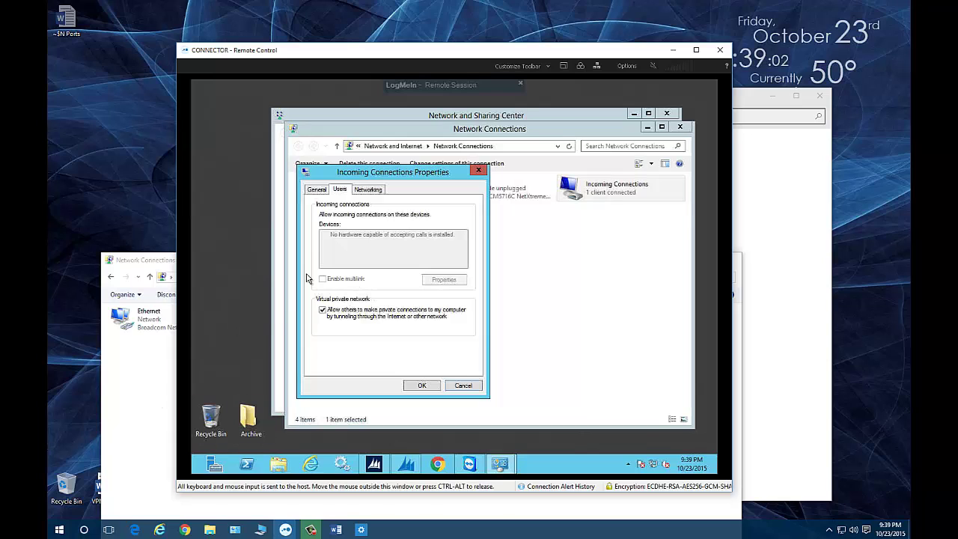
left_click(368, 189)
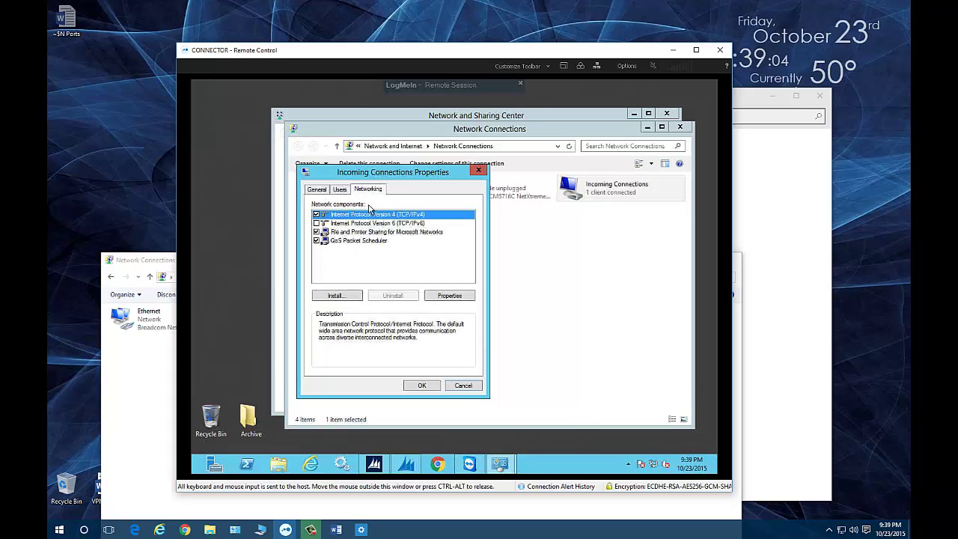
double_click(369, 209)
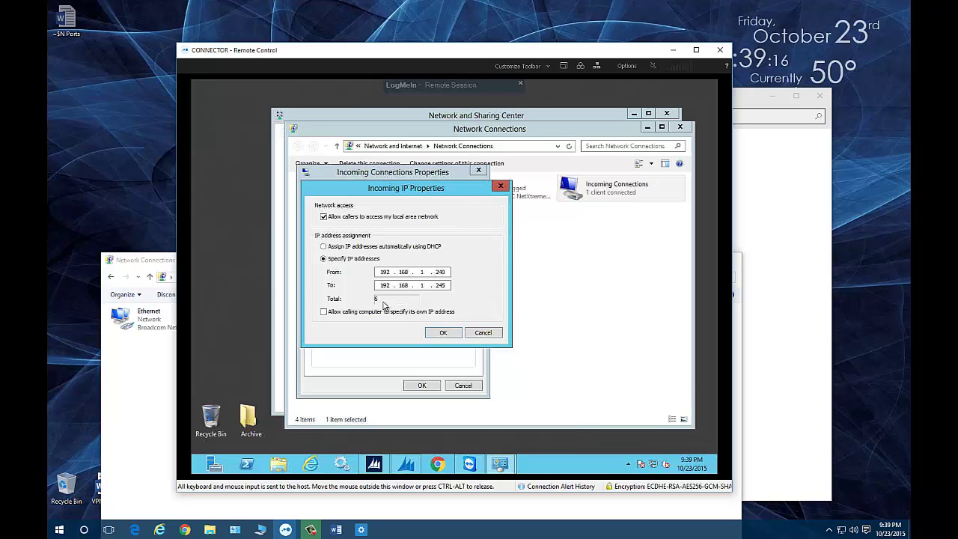
left_click(483, 333)
left_click(464, 386)
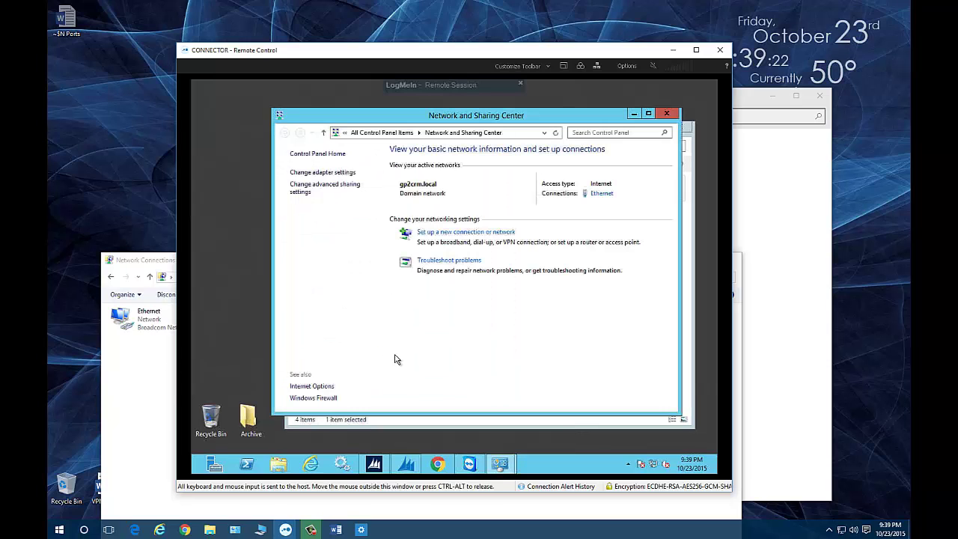
Step: Bring the local Network Connections window forward and run ipconfig in a Command Prompt on the local computer
left_click(172, 411)
left_click_drag(386, 264, 431, 218)
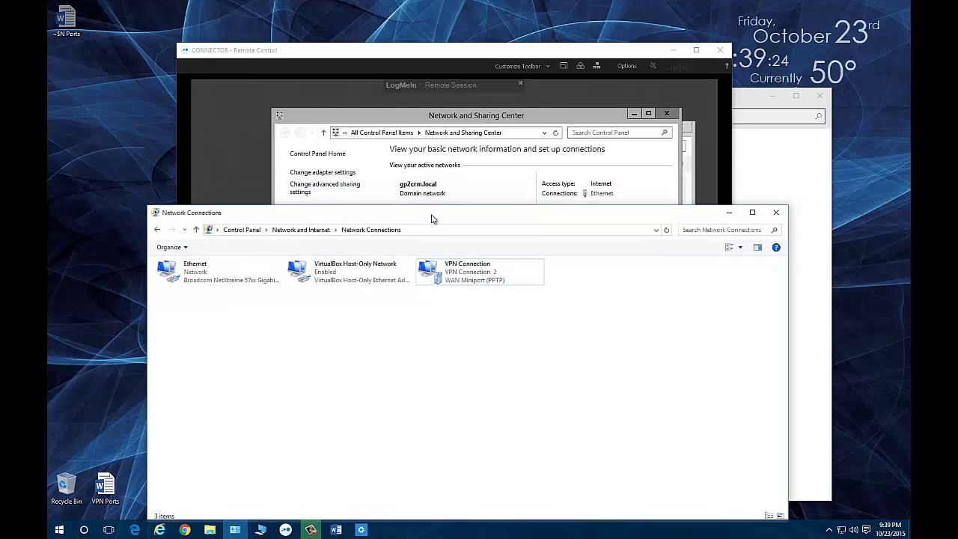
right_click(61, 529)
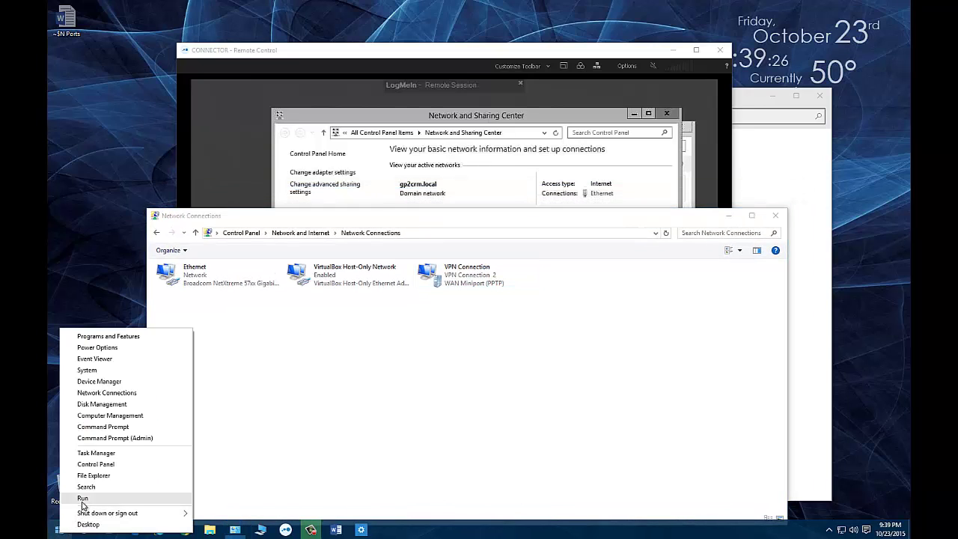
left_click(83, 498)
key("Return")
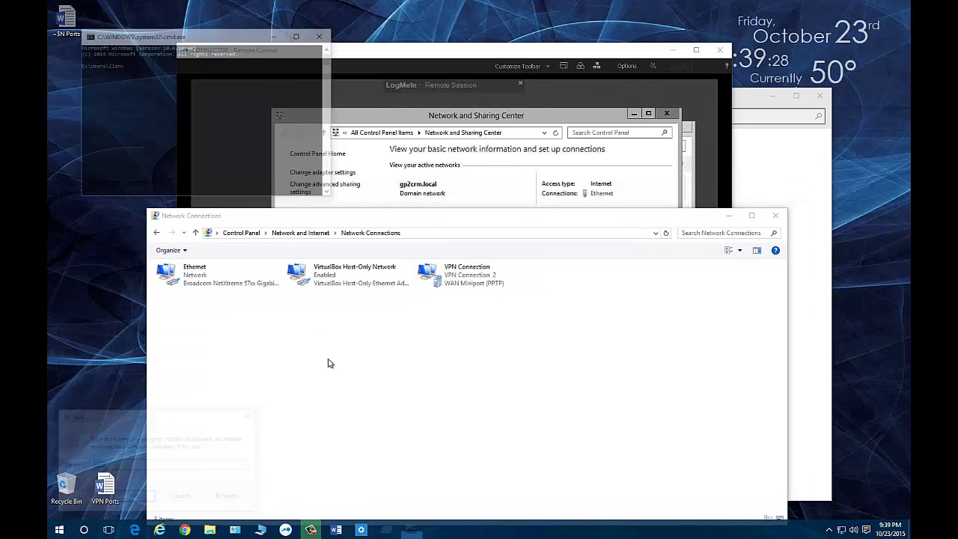
type("ipconfig")
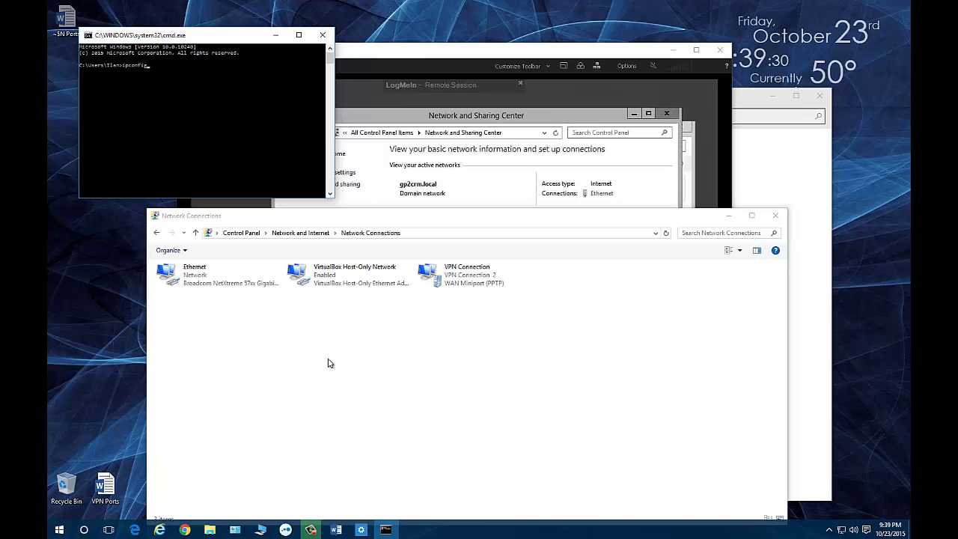
key("Return")
Step: Compare the Ethernet and VPN Connection adapter addresses in the ipconfig output, and close the Command Prompt
scroll(223, 136, "up", 6)
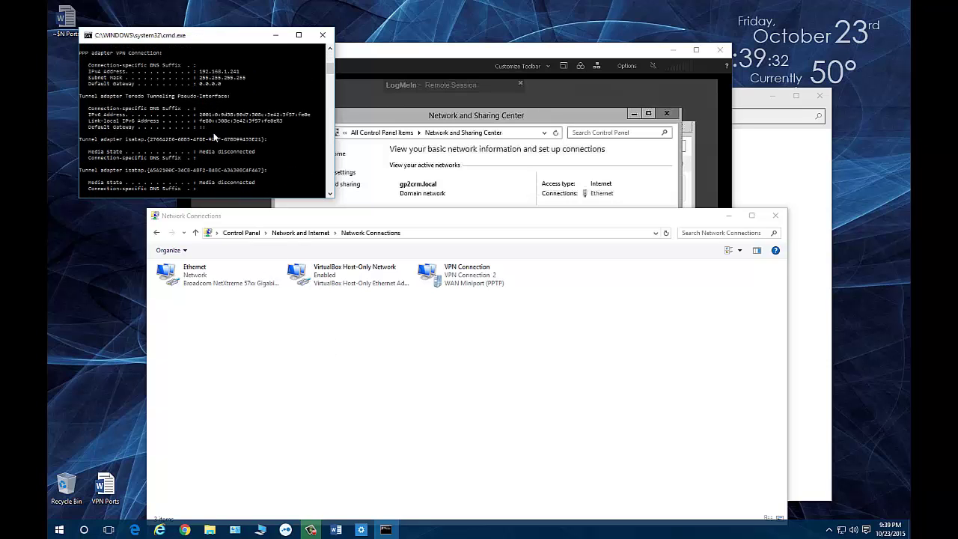
scroll(284, 139, "up", 2)
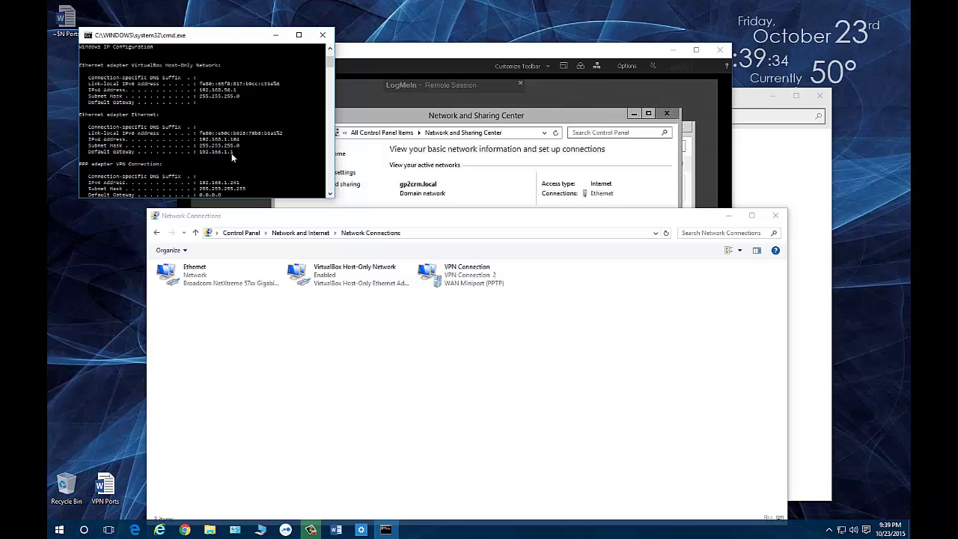
scroll(268, 164, "down", 1)
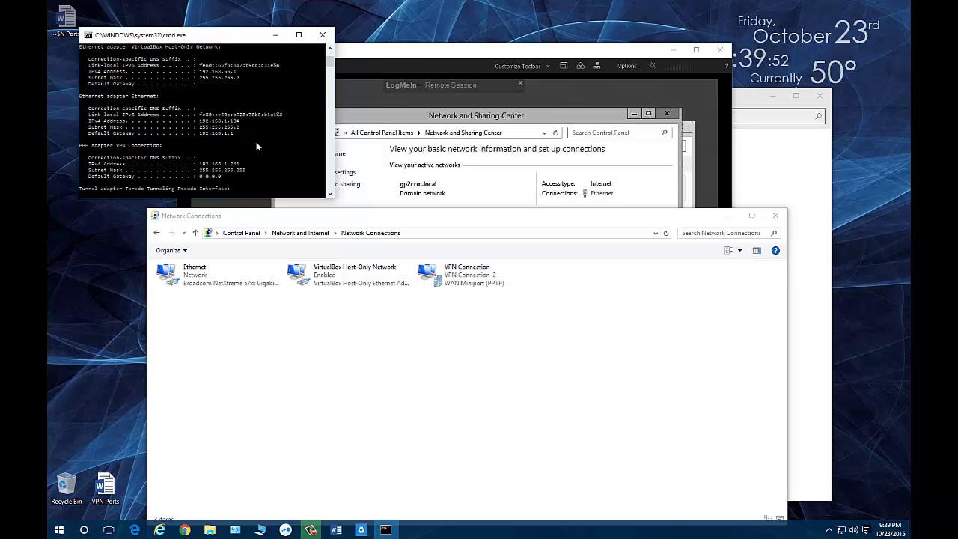
scroll(256, 147, "up", 1)
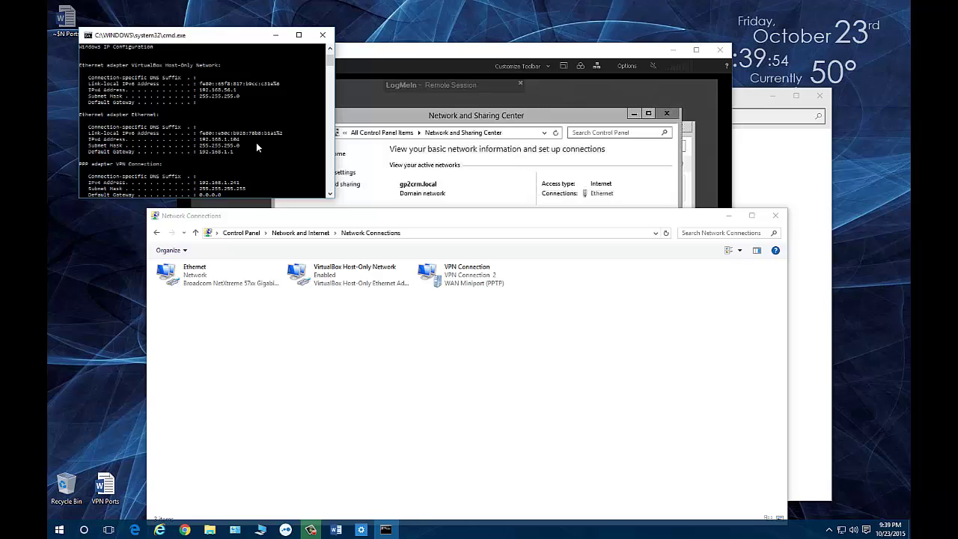
scroll(256, 148, "down", 1)
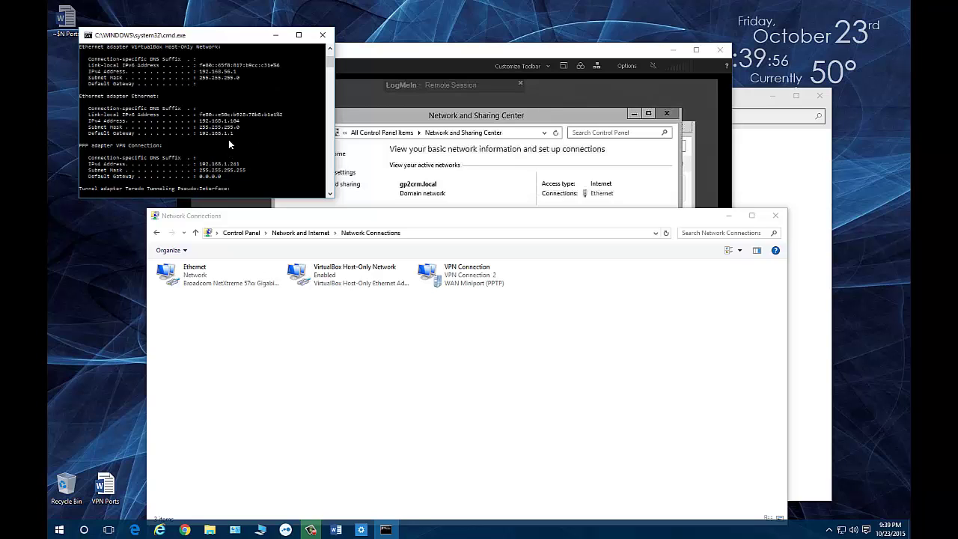
left_click(322, 34)
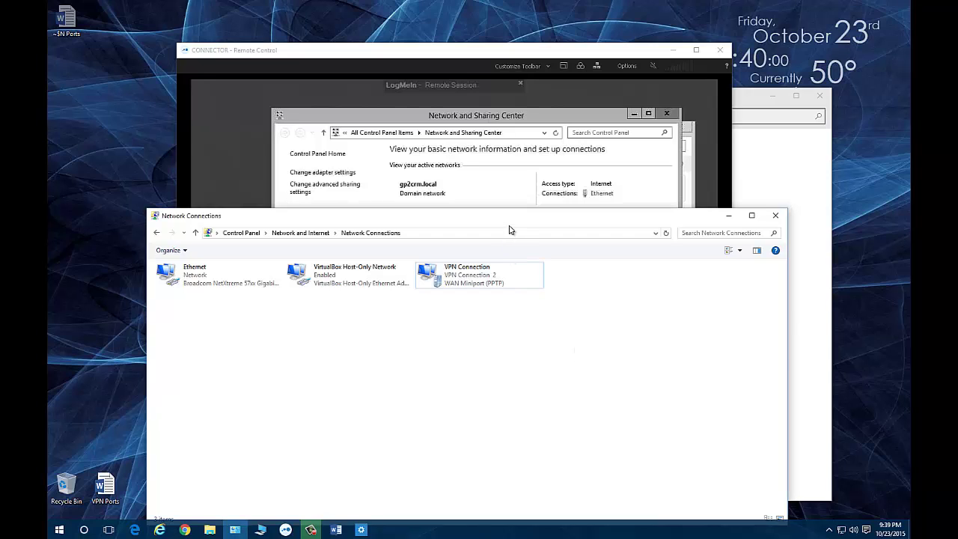
Step: Close the server's Network and Sharing Center and arrange the local and server Network Connections windows for comparison
left_click_drag(510, 219, 495, 337)
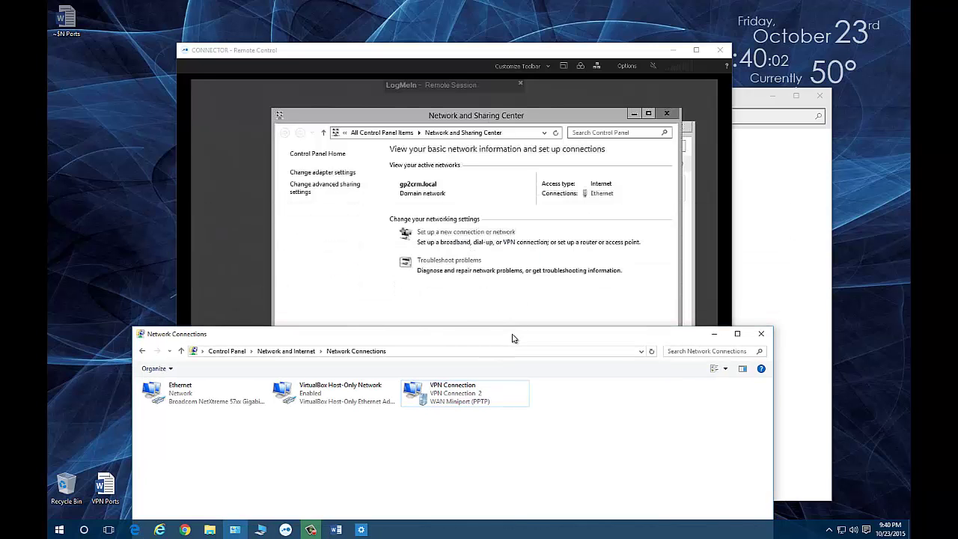
left_click(671, 113)
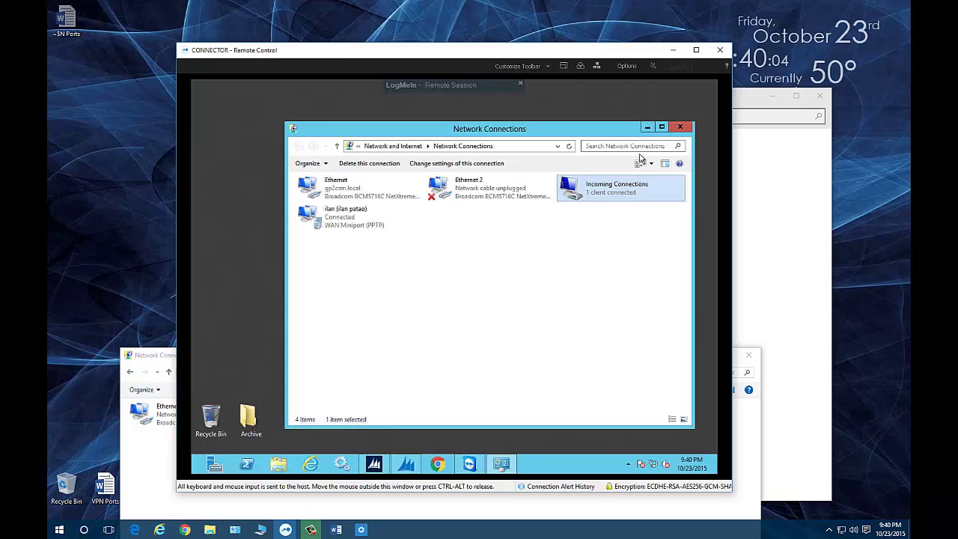
mouse_move(160, 359)
left_mouse_down()
mouse_move(158, 325)
mouse_move(108, 196)
mouse_move(170, 203)
mouse_move(163, 275)
mouse_move(245, 267)
left_mouse_up()
left_click(201, 189)
key("alt+Tab")
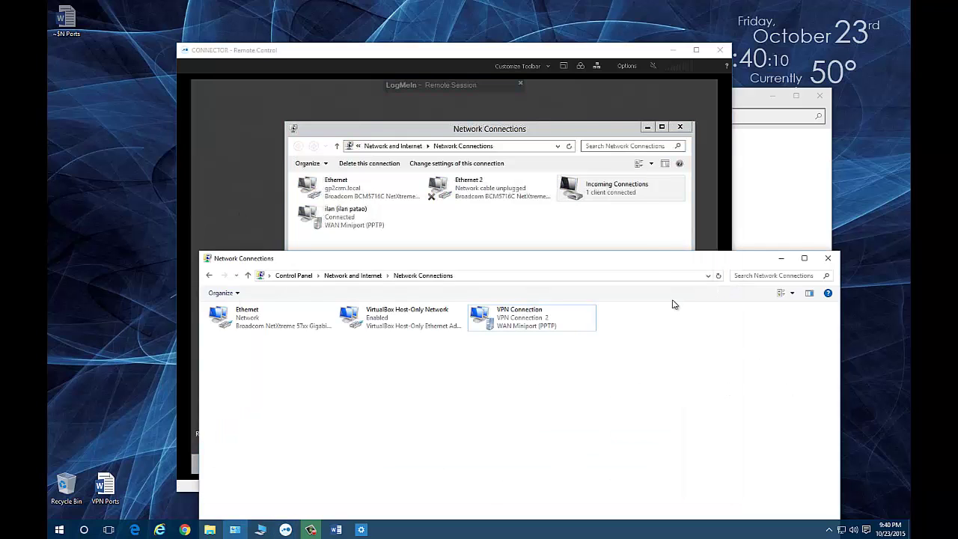
left_click_drag(635, 260, 525, 255)
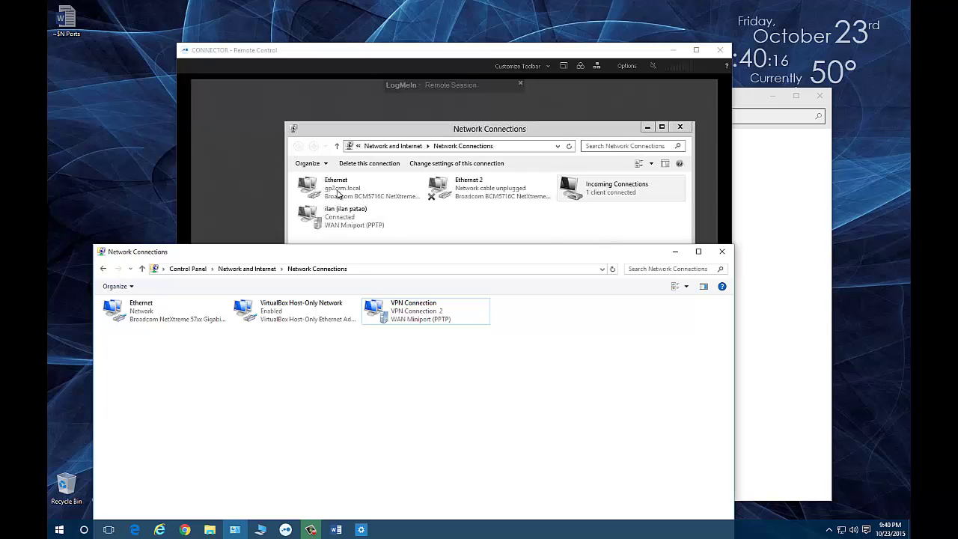
left_click(243, 190)
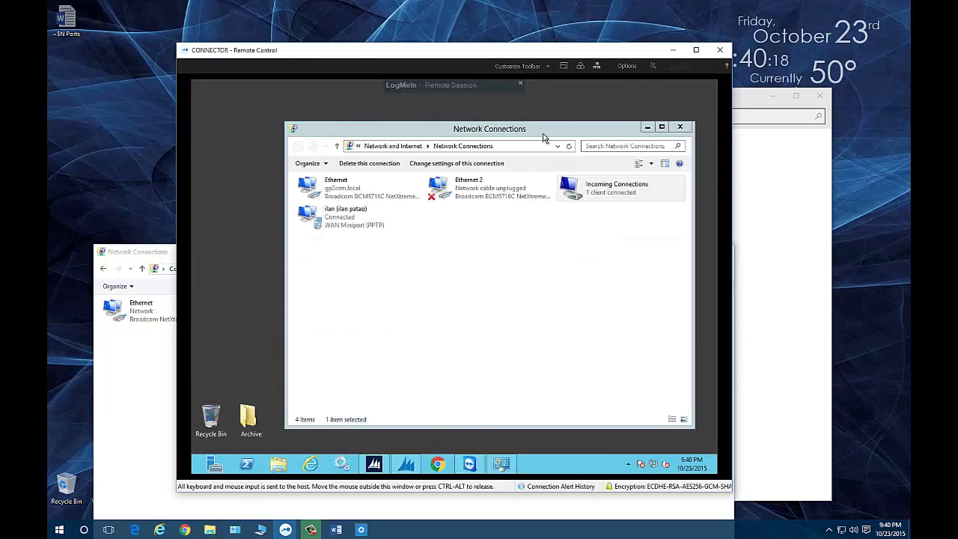
mouse_move(539, 132)
left_mouse_down()
mouse_move(417, 236)
mouse_move(374, 193)
mouse_move(445, 154)
mouse_move(579, 154)
mouse_move(555, 132)
left_mouse_up()
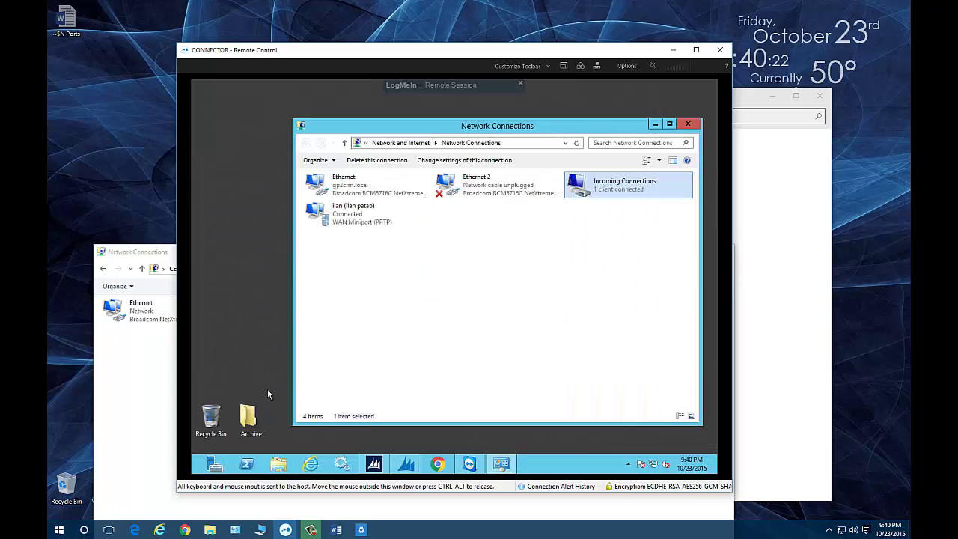
Step: Disconnect VPN Connection on the local computer through its Connect / Disconnect option
left_click(143, 393)
left_click(428, 306)
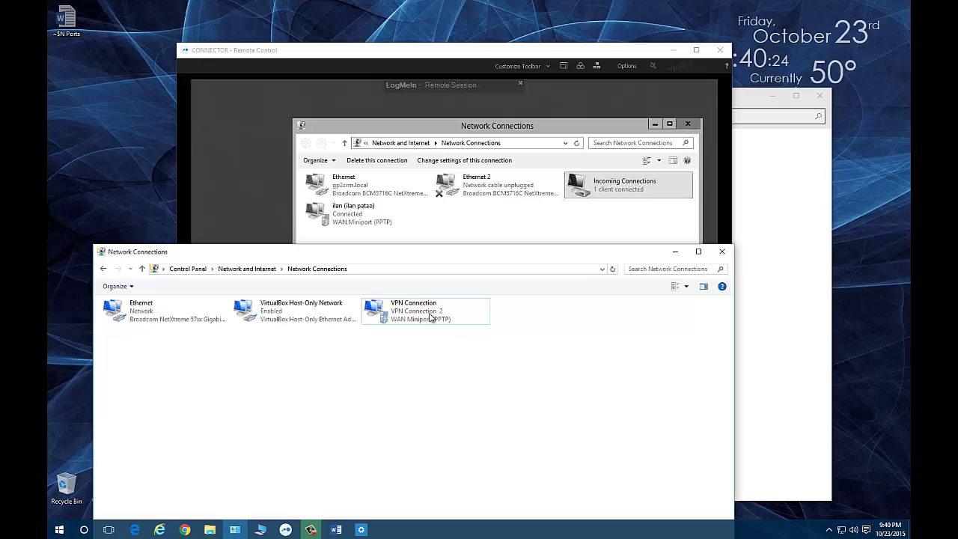
right_click(422, 314)
left_click(424, 317)
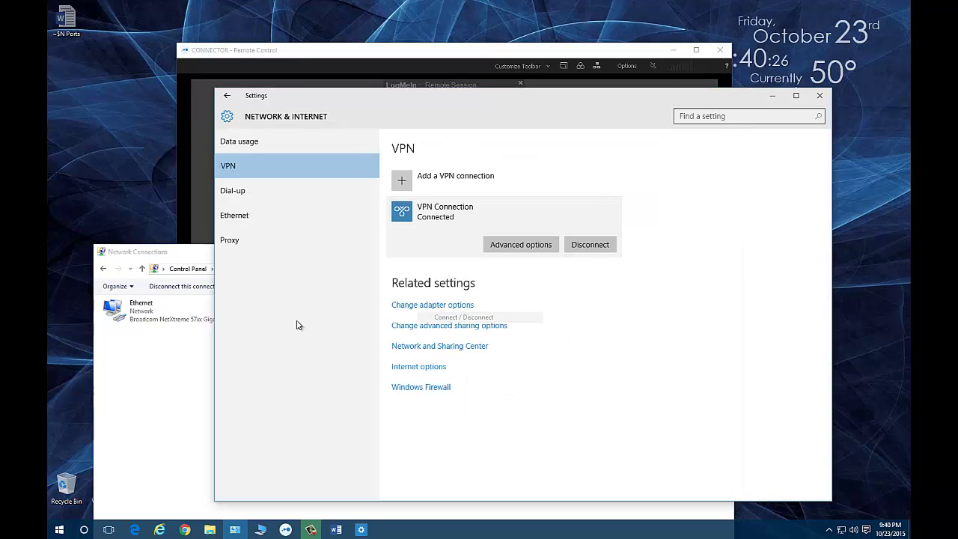
left_click(592, 247)
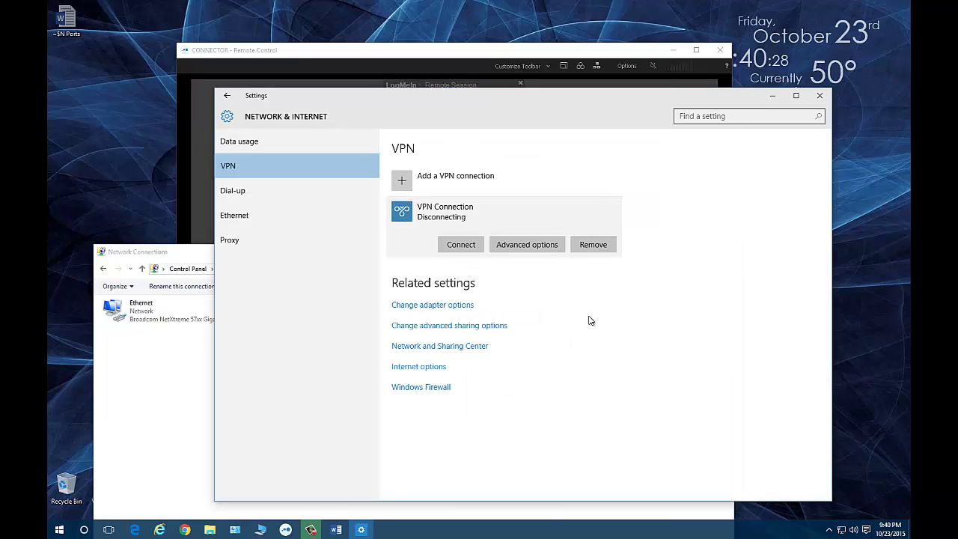
Step: Remove VPN Connection from the local computer and close the Settings and local Network Connections windows
left_click(594, 244)
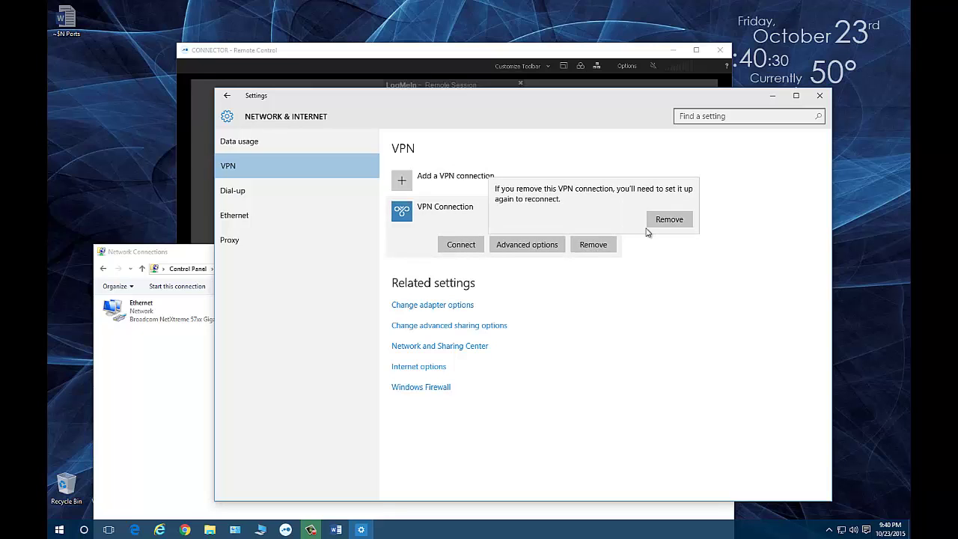
left_click(656, 226)
left_click(820, 96)
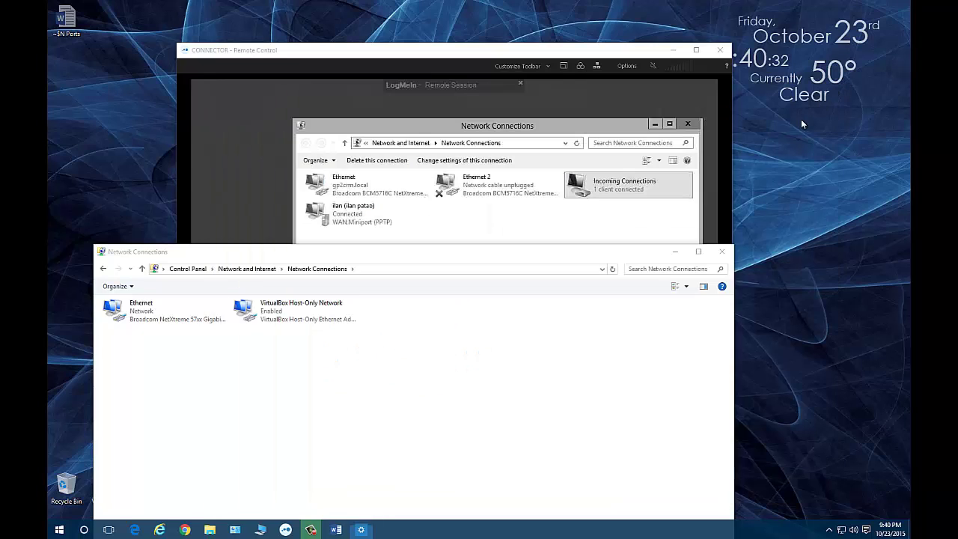
left_click(722, 252)
left_click_drag(486, 60, 509, 53)
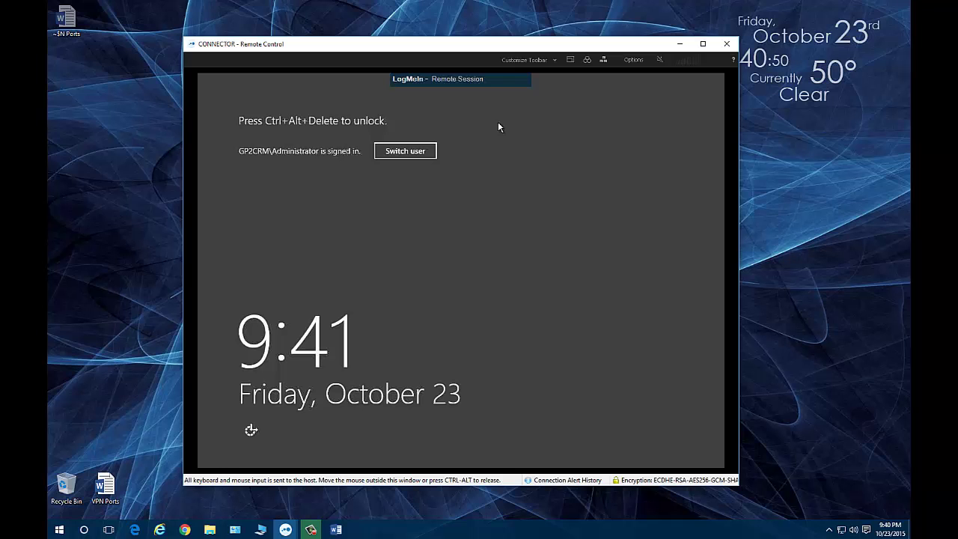
left_click_drag(558, 49, 528, 69)
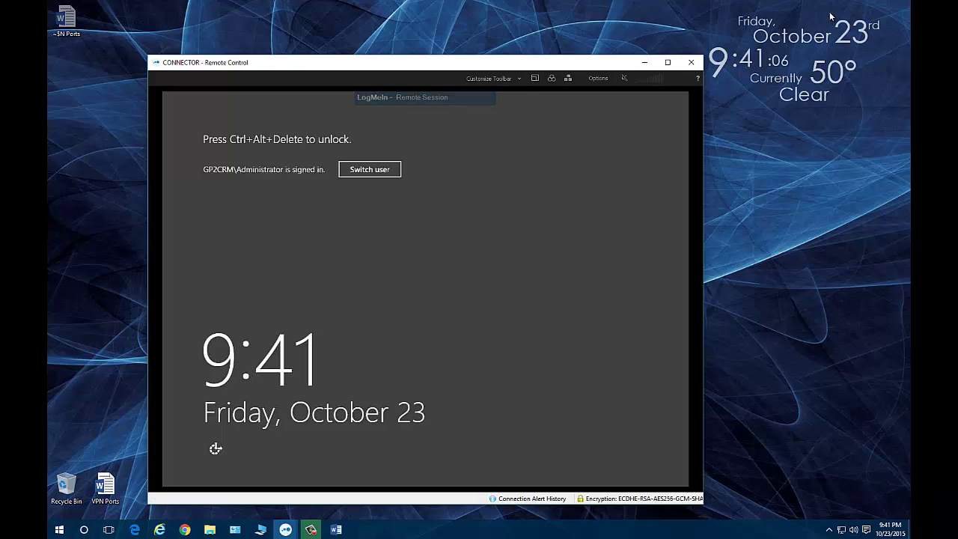
left_click_drag(618, 63, 592, 64)
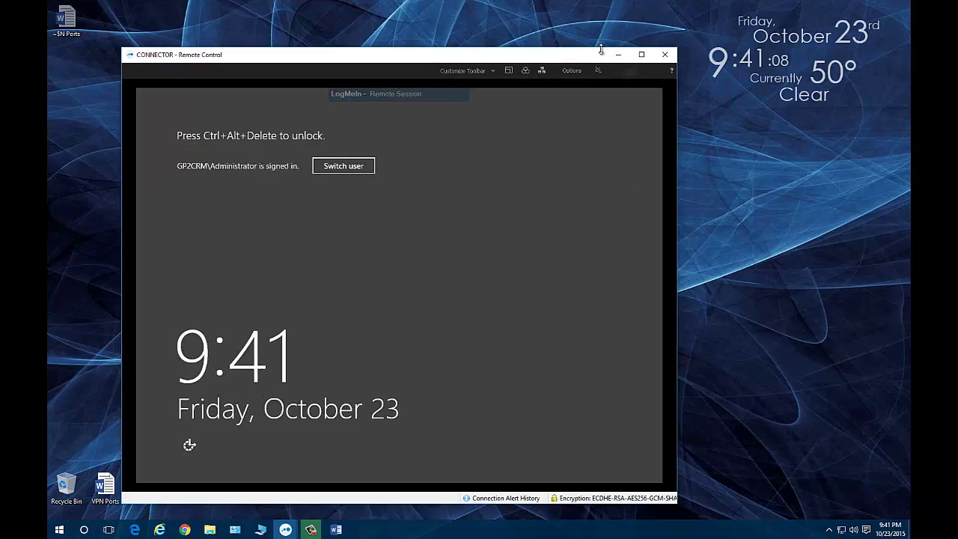